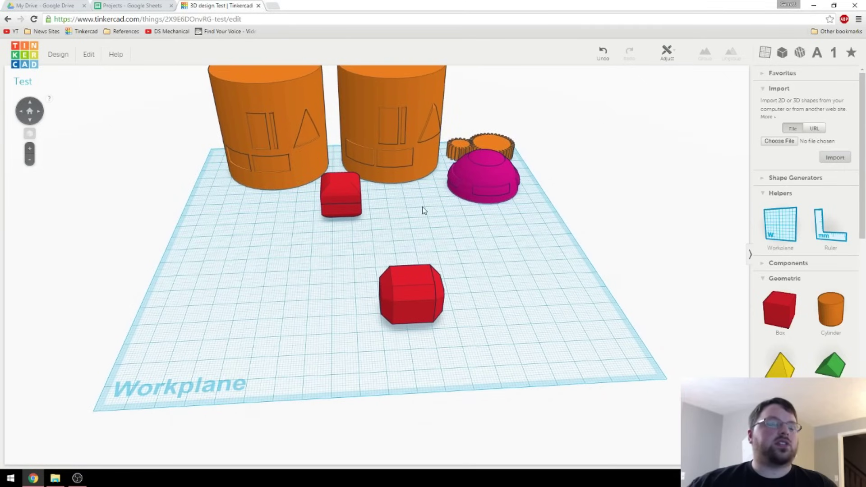
middle_click_drag(423, 214, 423, 257)
mouse_move(423, 256)
right_mouse_down()
mouse_move(420, 233)
mouse_move(418, 241)
right_mouse_up()
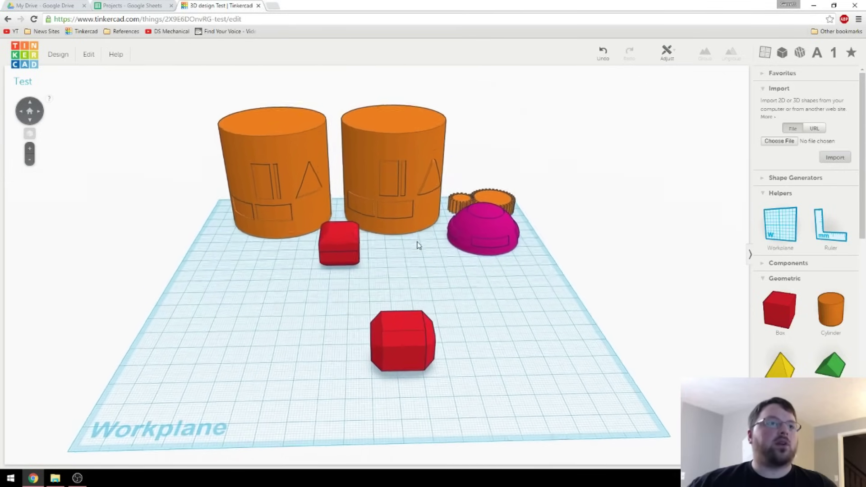
middle_click_drag(404, 263, 397, 249)
mouse_move(405, 246)
right_mouse_down()
mouse_move(404, 266)
mouse_move(416, 251)
mouse_move(410, 237)
right_mouse_up()
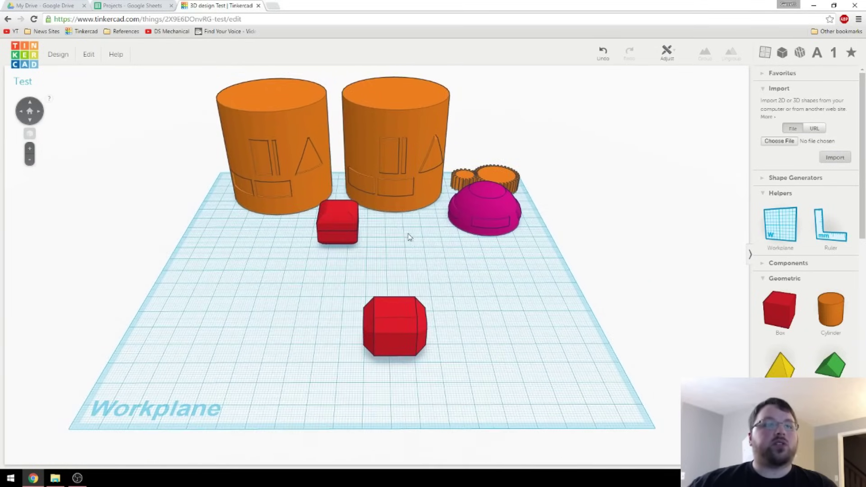
middle_click_drag(410, 237, 411, 243)
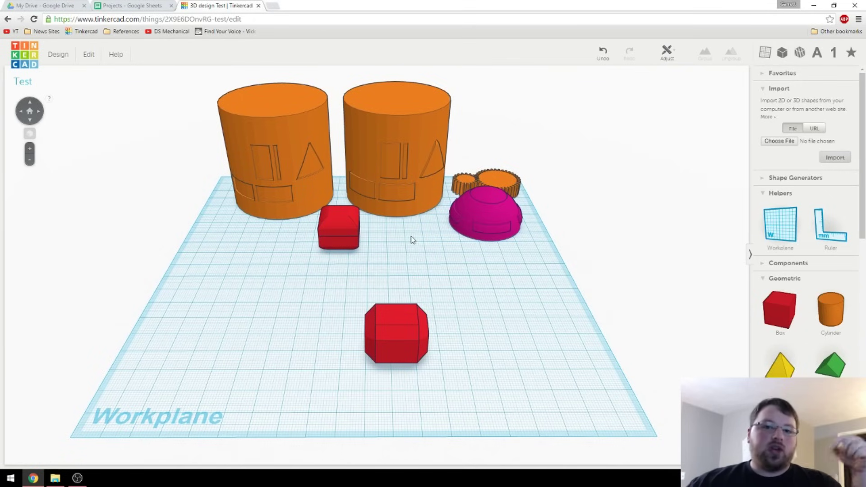
right_click_drag(419, 247, 422, 246)
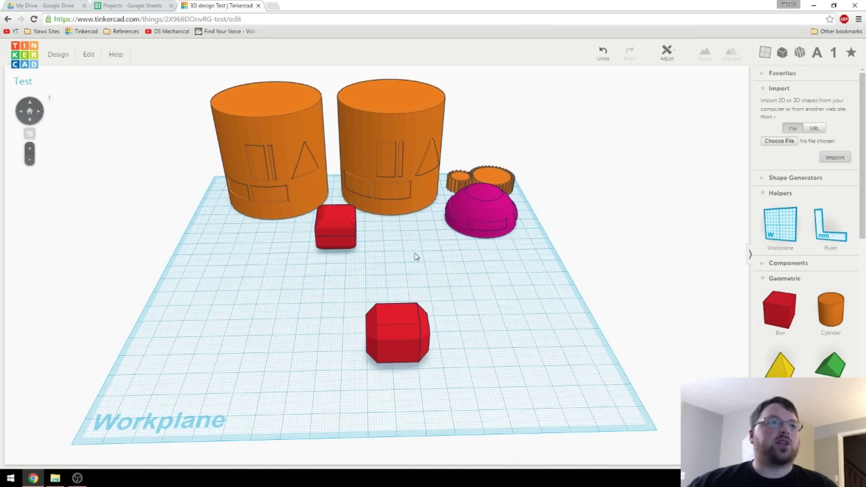
right_click_drag(414, 255, 480, 304)
scroll(470, 284, "up", 5)
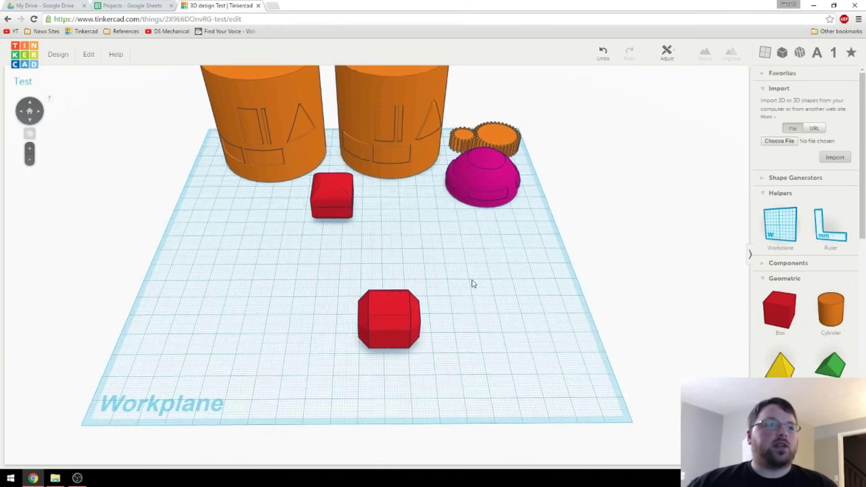
scroll(470, 234, "down", 6)
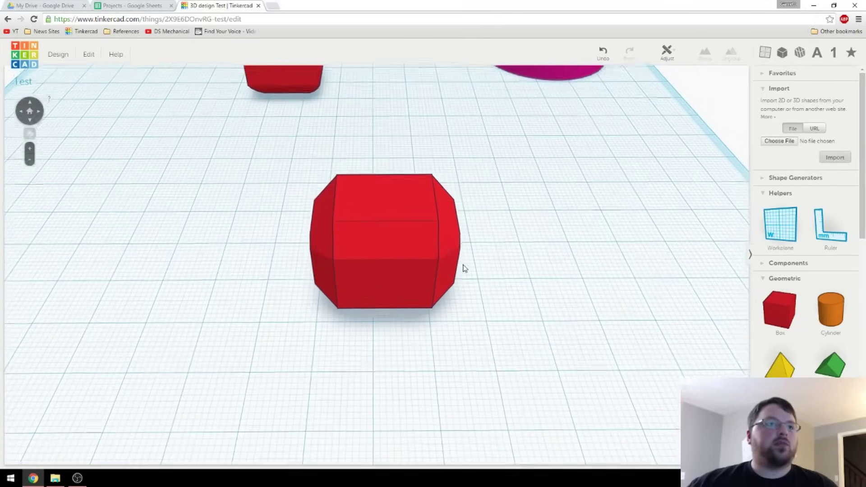
mouse_move(479, 218)
right_mouse_down()
mouse_move(557, 217)
mouse_move(567, 184)
mouse_move(470, 211)
mouse_move(445, 252)
mouse_move(391, 252)
mouse_move(503, 273)
mouse_move(514, 268)
mouse_move(484, 262)
mouse_move(494, 269)
mouse_move(651, 220)
mouse_move(513, 216)
mouse_move(474, 244)
mouse_move(494, 205)
mouse_move(492, 225)
right_mouse_up()
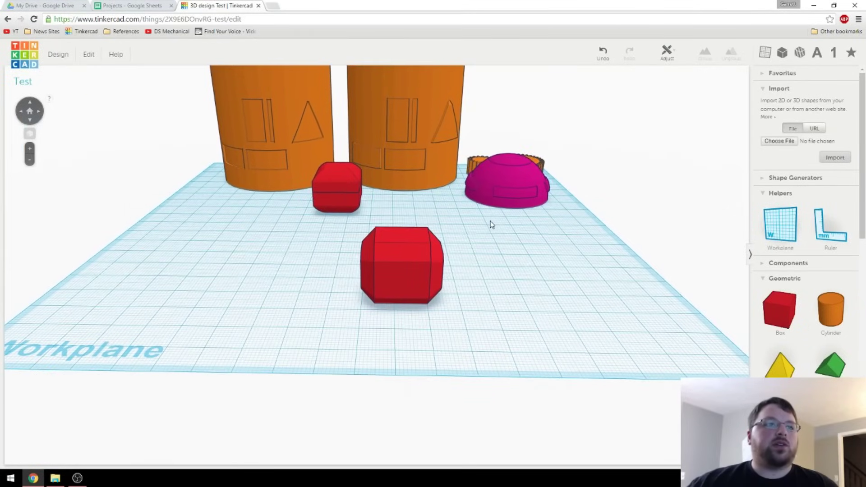
Duplicate the front chamfered red block and place the copy in front of the left orange cylinder, beside the small red block.
left_click(402, 257)
left_click(537, 286)
right_click_drag(528, 309, 433, 290)
left_click(435, 294)
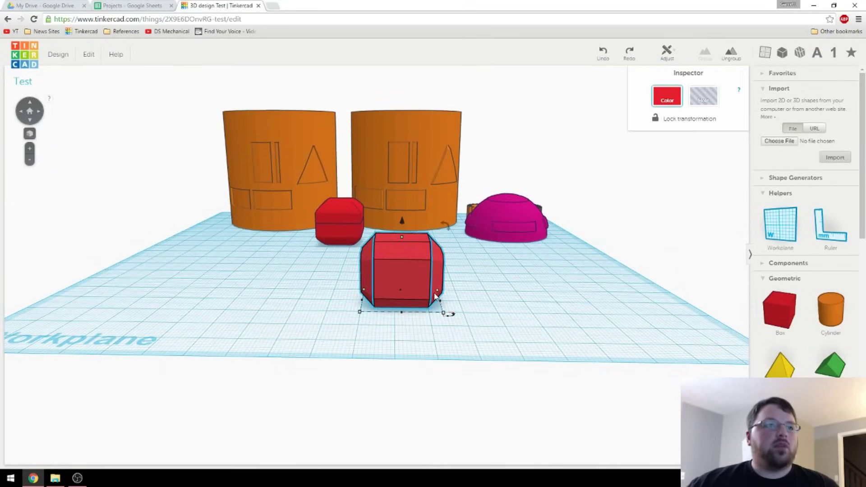
left_click_drag(423, 283, 242, 232, "alt")
left_click(282, 271)
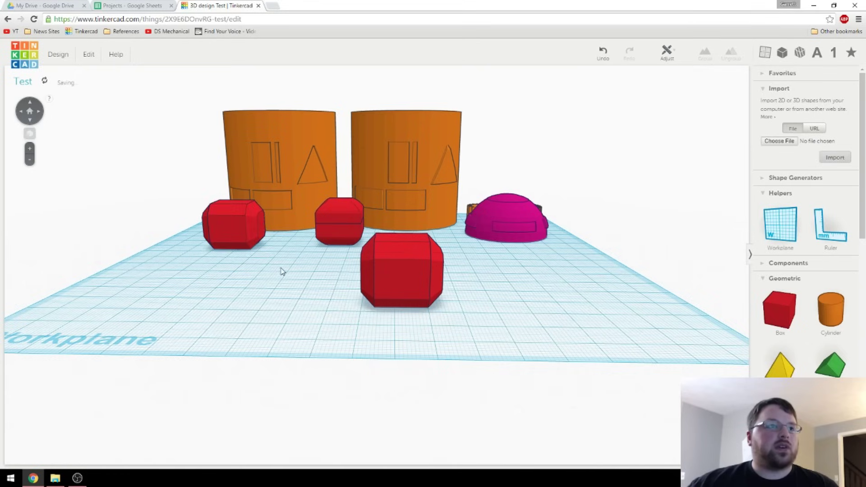
Stretch the front chamfered red block sideways into a long bar about three times its original width.
left_click(397, 289)
left_click_drag(441, 304, 620, 305)
left_click(518, 346)
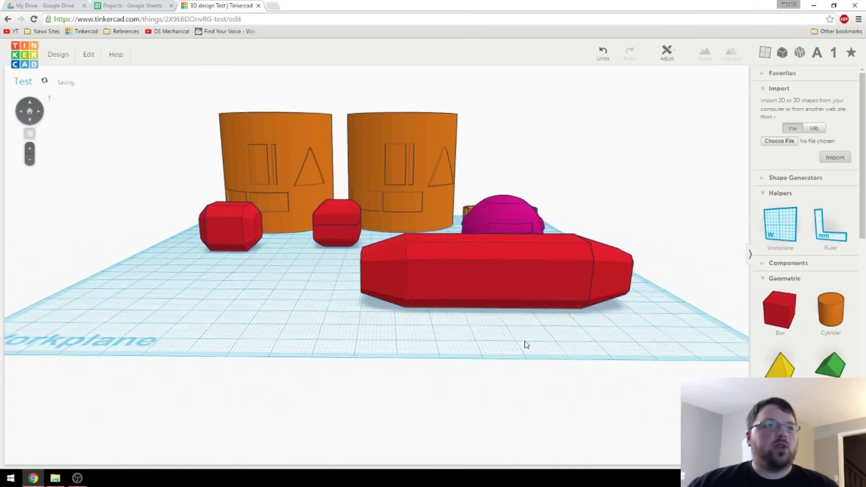
right_click_drag(526, 344, 467, 310)
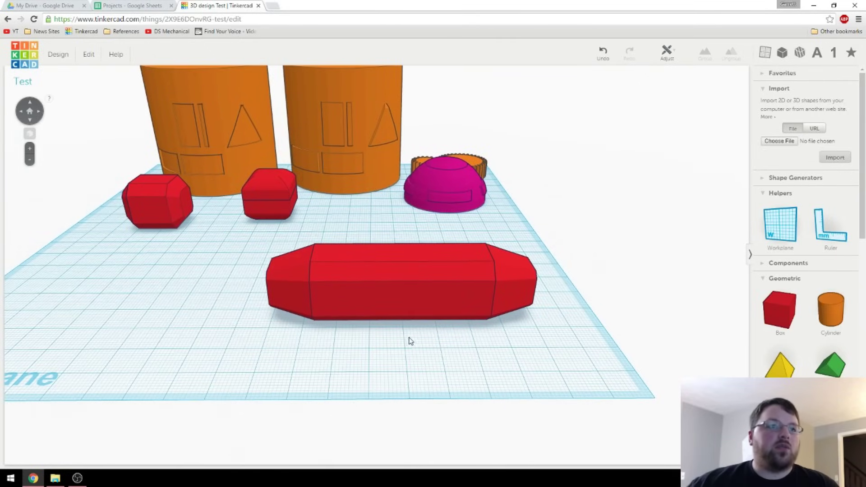
right_click_drag(463, 292, 478, 291)
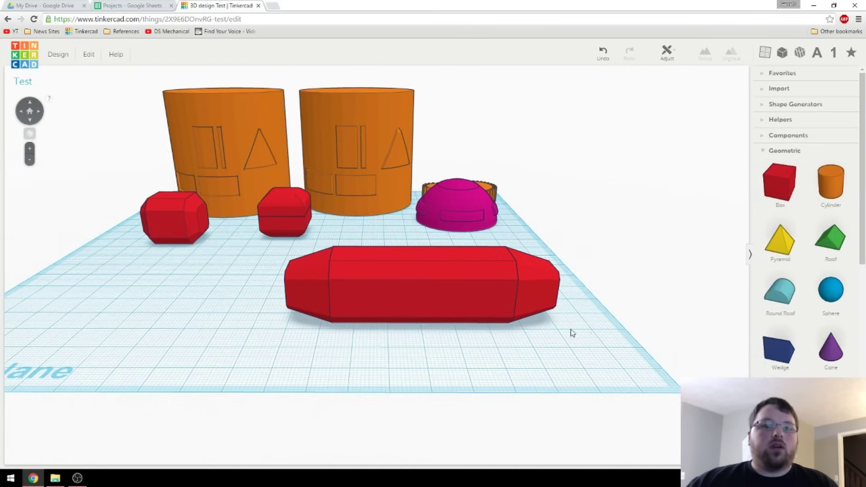
Place a box at the left end of the long red bar, turn it into a hole and make it slightly taller.
right_click_drag(573, 334, 568, 351)
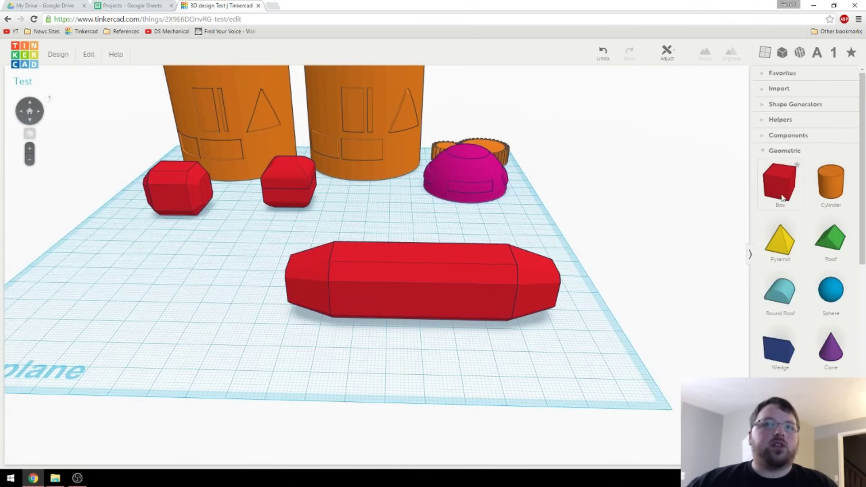
left_click_drag(788, 196, 283, 278)
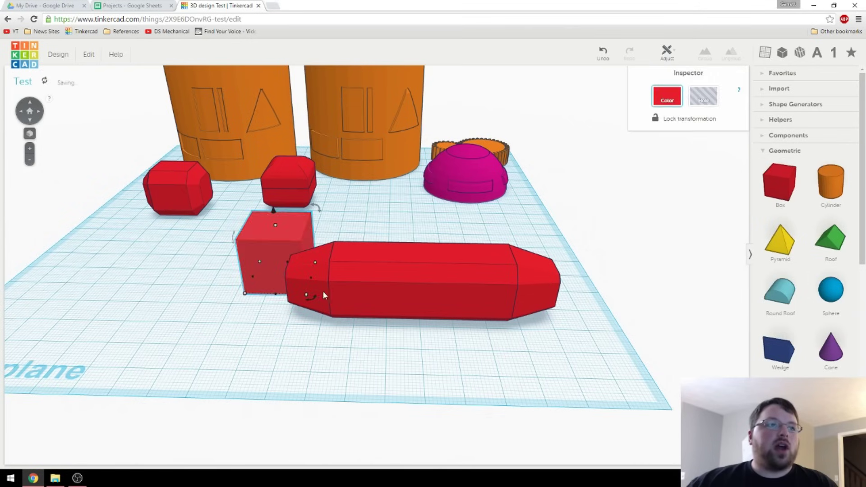
left_click(705, 104)
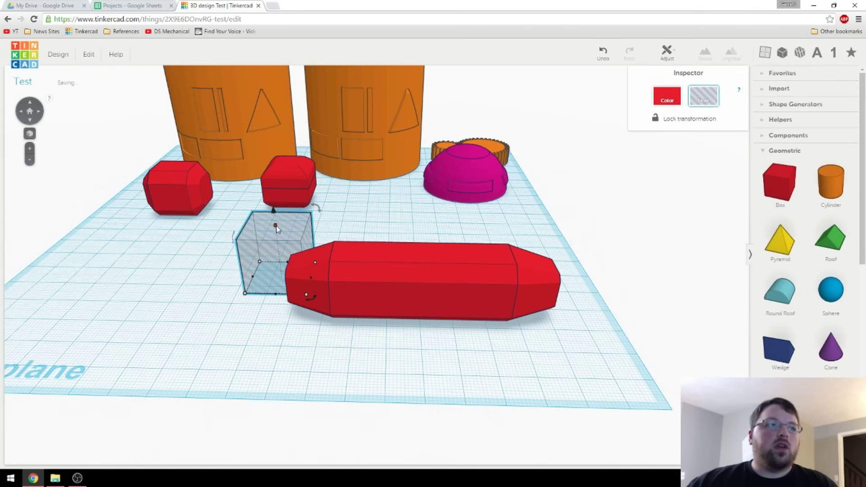
left_click_drag(276, 228, 273, 205)
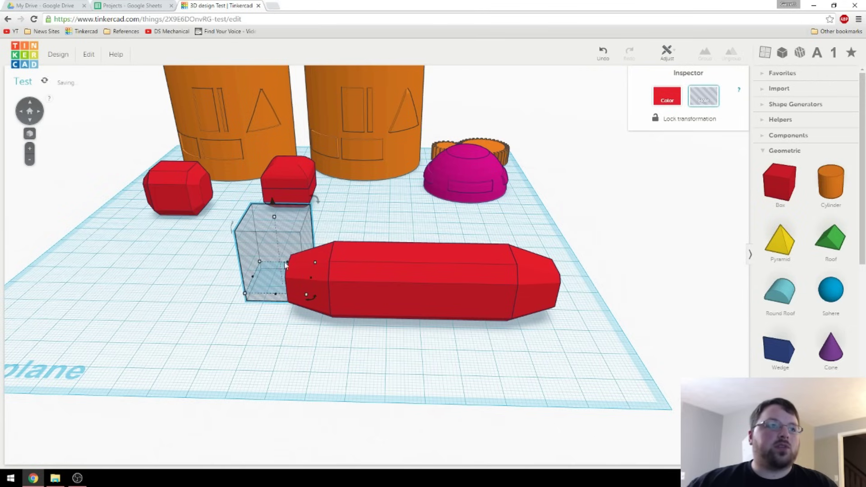
Enlarge the hole box's base to about 57 mm long so it encloses the left half of the red bar.
right_click_drag(299, 348, 303, 330)
left_click_drag(307, 296, 425, 361)
right_click_drag(453, 358, 491, 333)
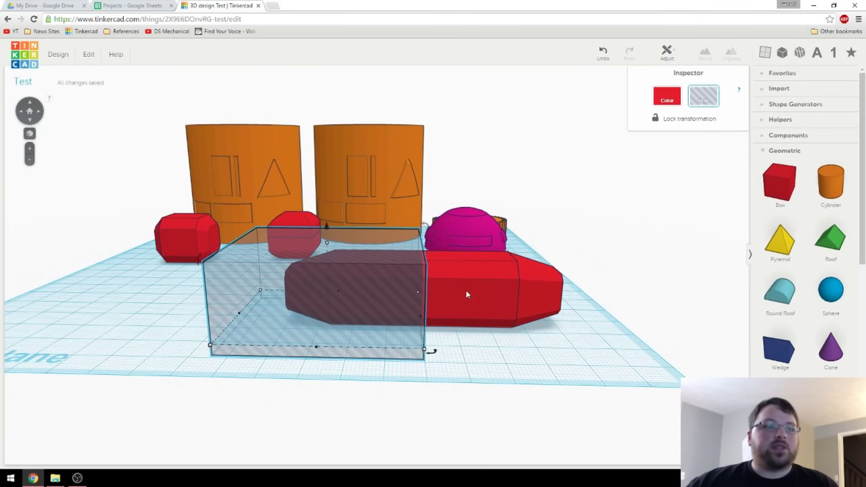
Duplicate the hole box and place the copy directly beside it, enclosing the right half of the red bar.
left_click(400, 323)
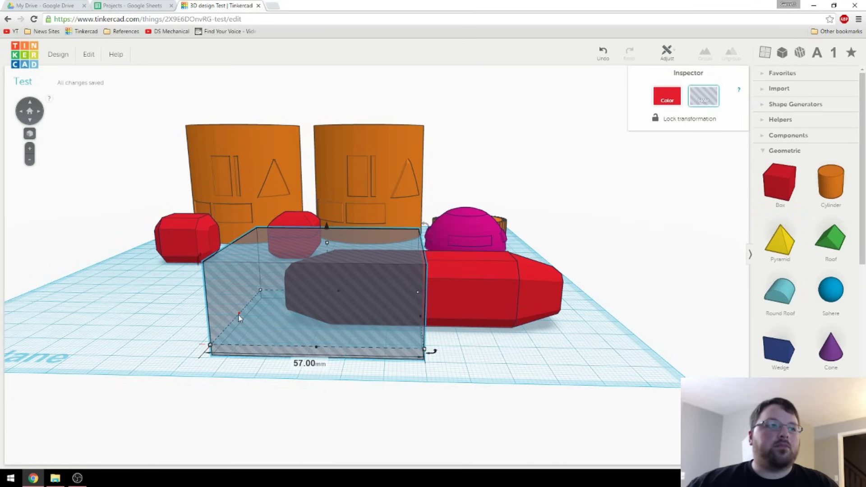
left_click_drag(239, 315, 595, 343)
mouse_move(539, 326)
right_mouse_down()
mouse_move(532, 272)
mouse_move(548, 303)
mouse_move(541, 337)
right_mouse_up()
left_click(373, 312)
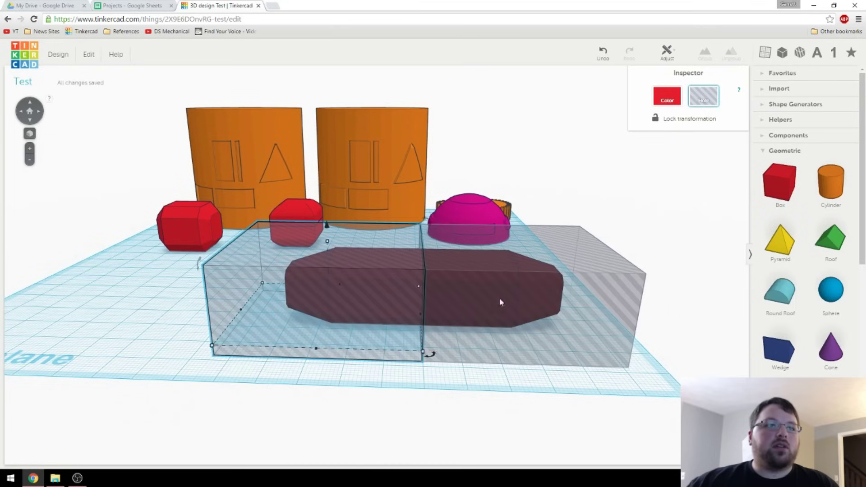
Examine how the two adjoining hole boxes enclose the red bar, selecting each box in turn and viewing them from several angles.
left_click(499, 298)
left_click(303, 293)
left_click(467, 297)
left_click(360, 303)
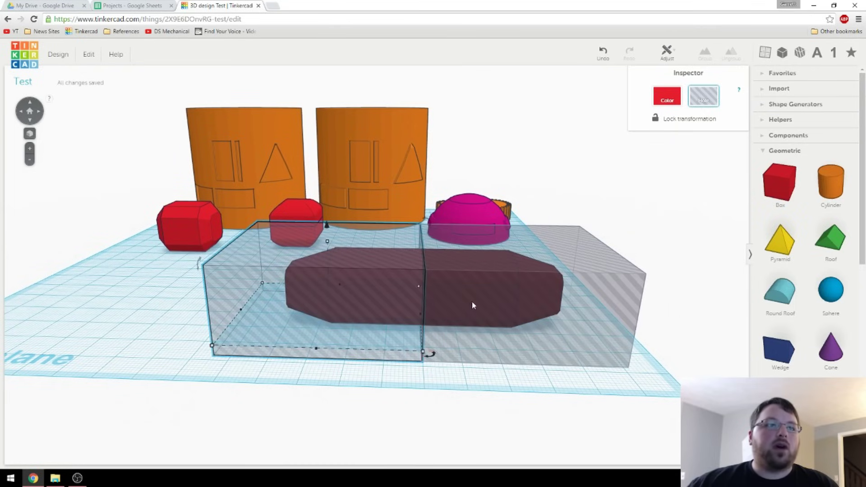
left_click(492, 316)
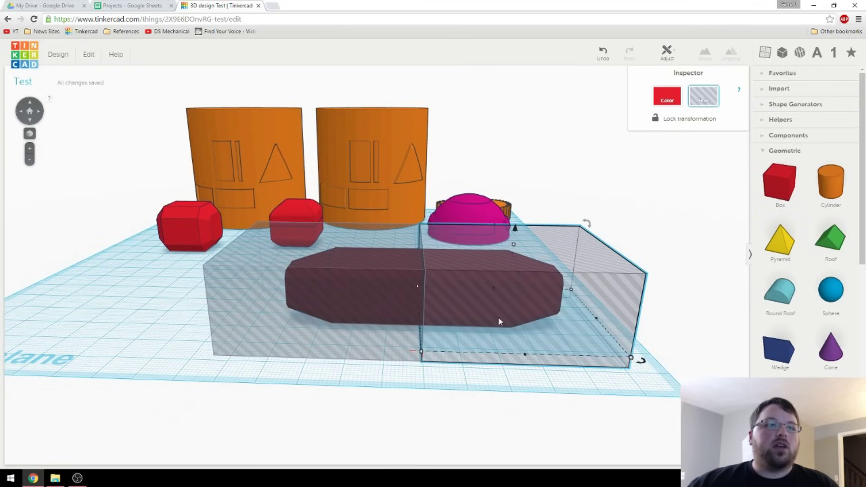
left_click(175, 316)
right_click_drag(373, 284, 413, 317)
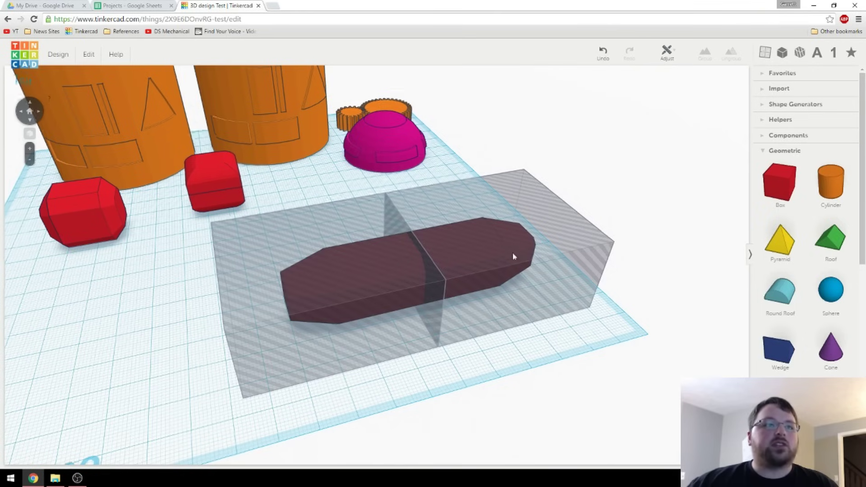
right_click_drag(515, 257, 418, 305)
scroll(469, 285, "up", 3)
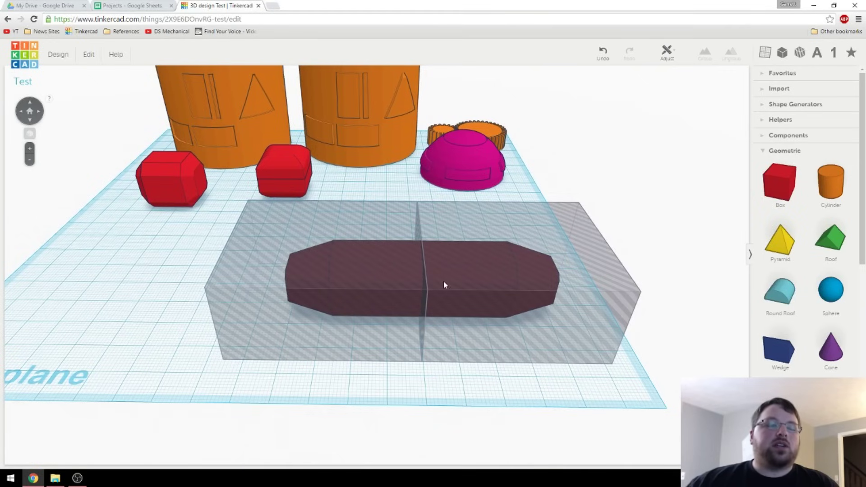
right_click_drag(444, 284, 486, 272)
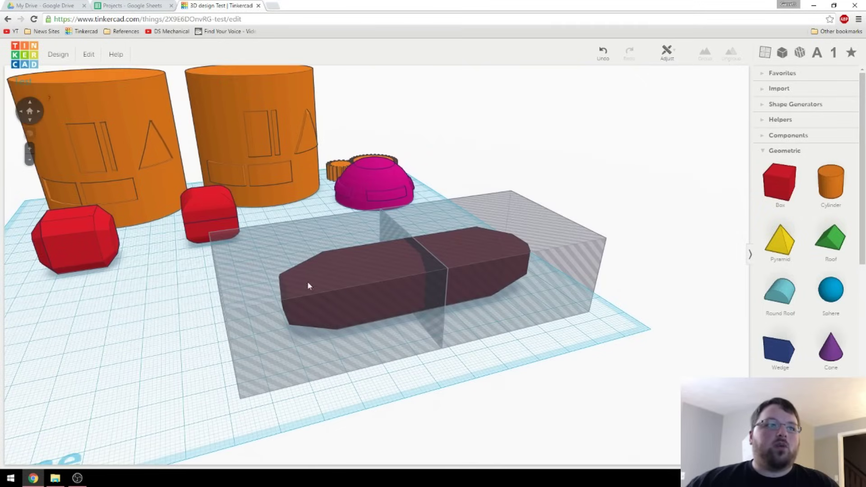
right_click_drag(308, 285, 392, 277)
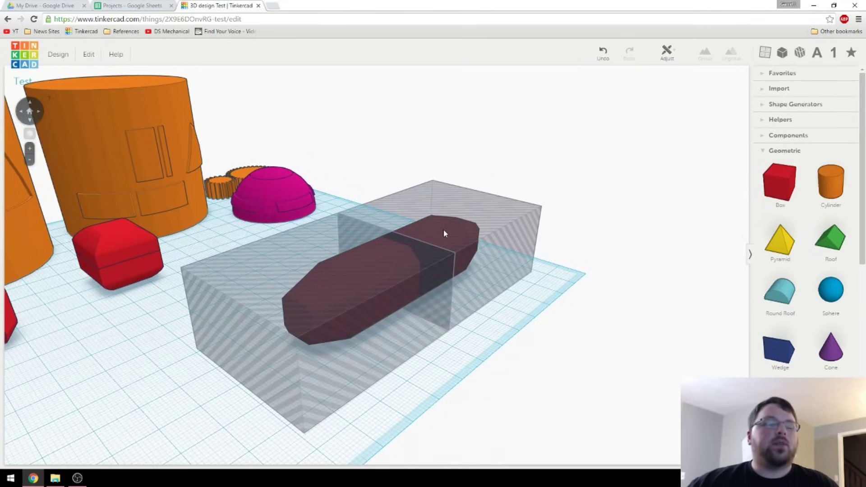
right_click_drag(445, 234, 410, 273)
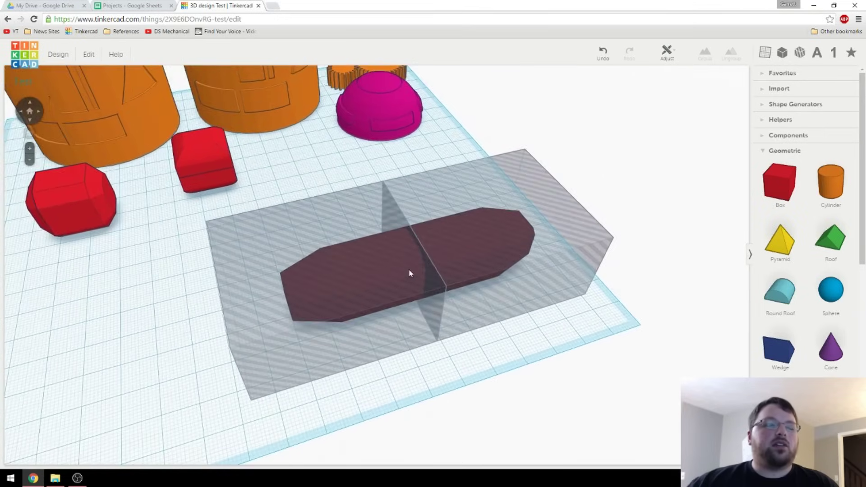
right_click_drag(482, 281, 514, 311)
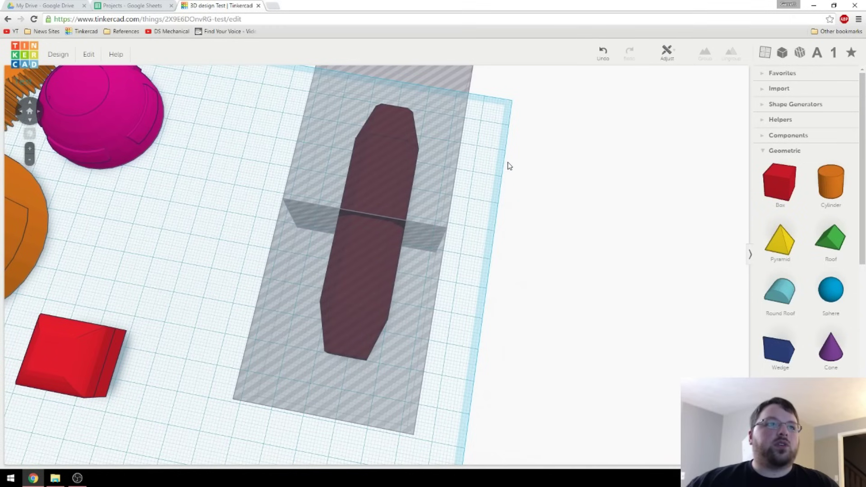
Select the red bar together with both hole boxes, remove the boxes from the selection, and clear the selection.
left_click_drag(289, 314, 289, 314)
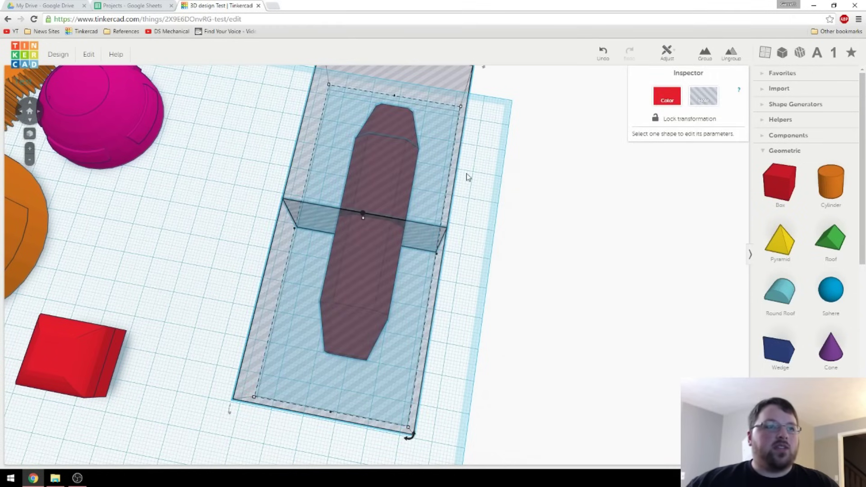
left_click(451, 128, "shift")
key("ctrl+g")
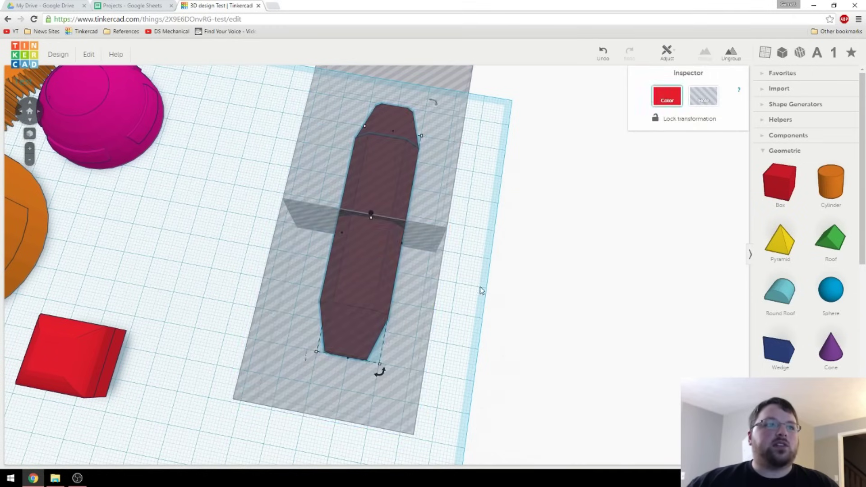
right_click_drag(379, 368, 242, 298)
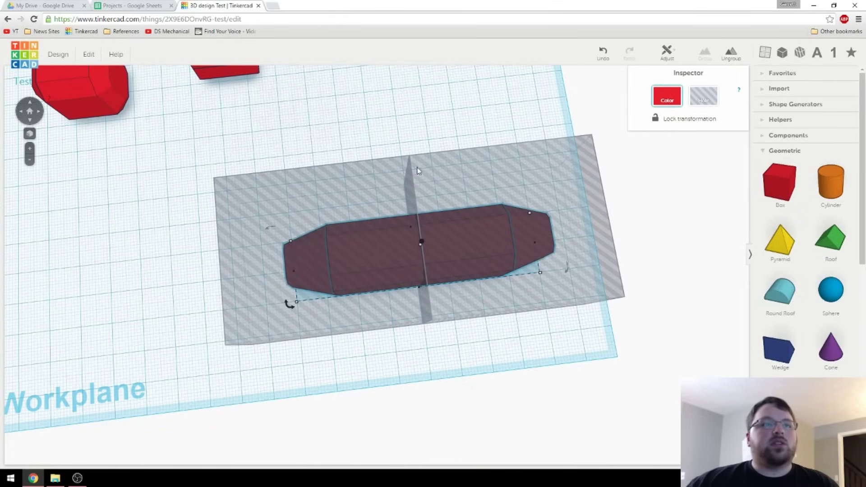
left_click(486, 107)
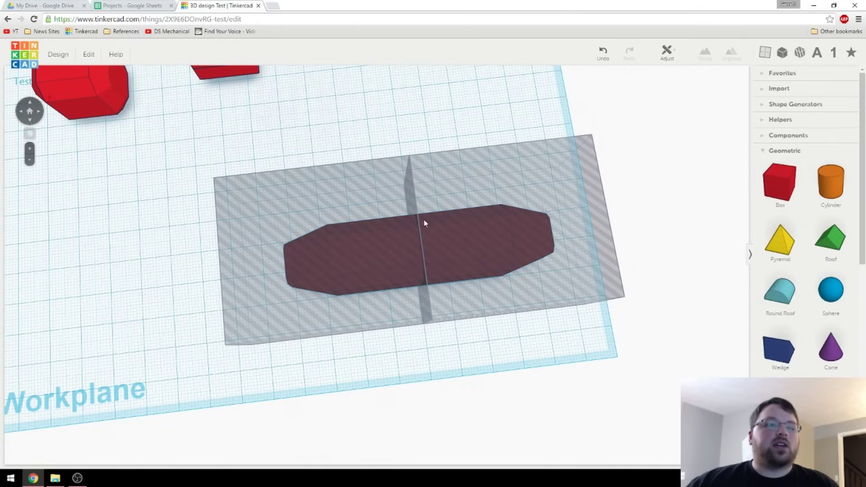
Look at the red bar from inside the hole boxes and select it directly there, clearing the selection again.
right_click_drag(396, 302, 432, 183)
mouse_move(383, 267)
right_mouse_down()
mouse_move(432, 279)
mouse_move(386, 302)
mouse_move(385, 316)
mouse_move(370, 310)
mouse_move(379, 284)
mouse_move(424, 283)
mouse_move(383, 244)
right_mouse_up()
scroll(382, 289, "up", 6)
scroll(384, 289, "up", 1)
left_click(383, 244)
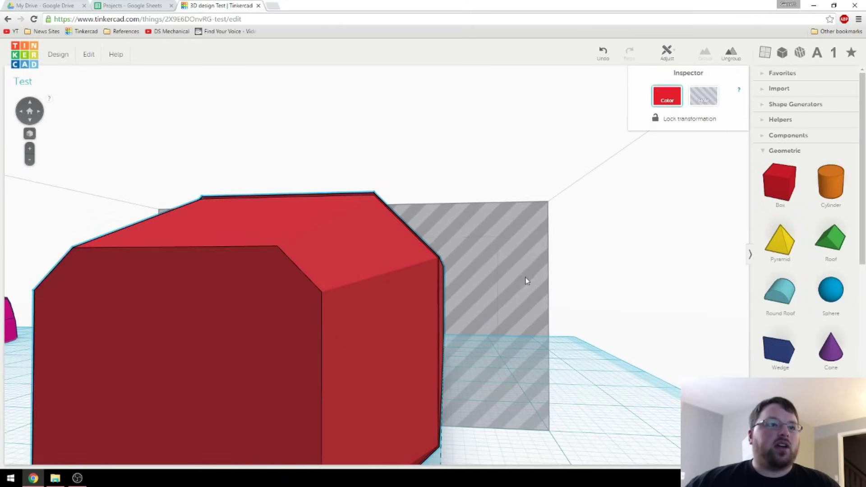
mouse_move(526, 280)
right_mouse_down()
mouse_move(529, 289)
mouse_move(485, 340)
mouse_move(412, 304)
mouse_move(432, 347)
mouse_move(499, 267)
mouse_move(487, 267)
mouse_move(466, 304)
mouse_move(477, 301)
right_mouse_up()
scroll(488, 267, "up", 5)
left_click(600, 294)
left_click(356, 274)
left_click(618, 252)
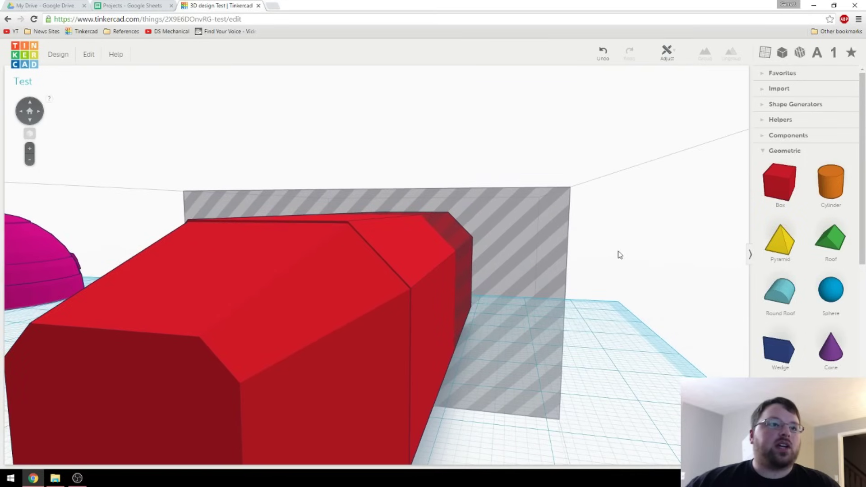
mouse_move(410, 295)
right_mouse_down()
mouse_move(425, 300)
mouse_move(413, 294)
right_mouse_up()
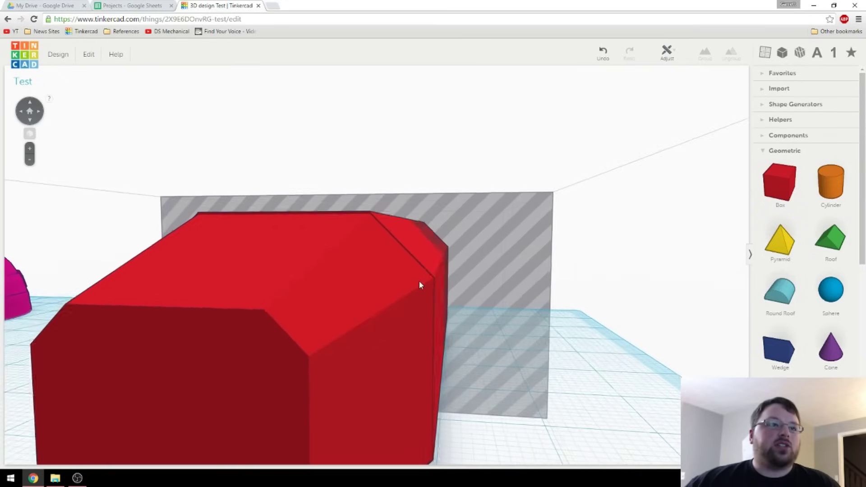
mouse_move(419, 280)
right_mouse_down()
mouse_move(426, 251)
mouse_move(394, 238)
mouse_move(412, 282)
right_mouse_up()
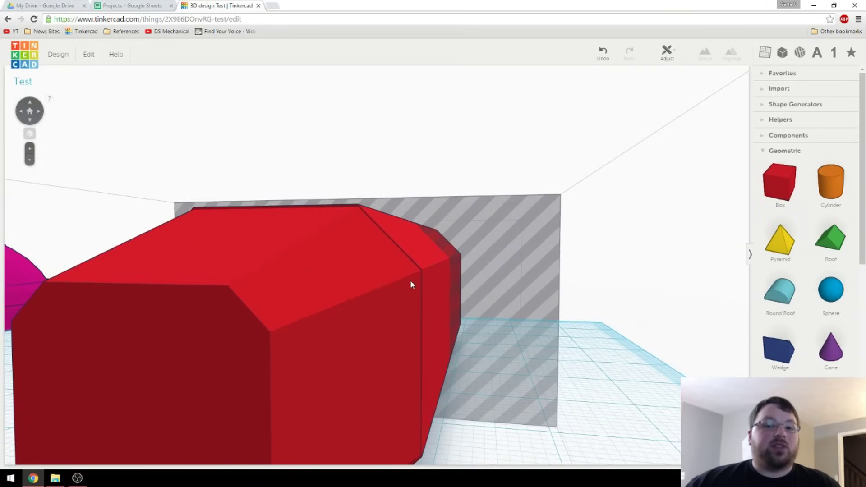
Select the red bar from inside the surrounding hole boxes and duplicate it in place.
scroll(481, 290, "down", 5)
right_click_drag(484, 295, 443, 321)
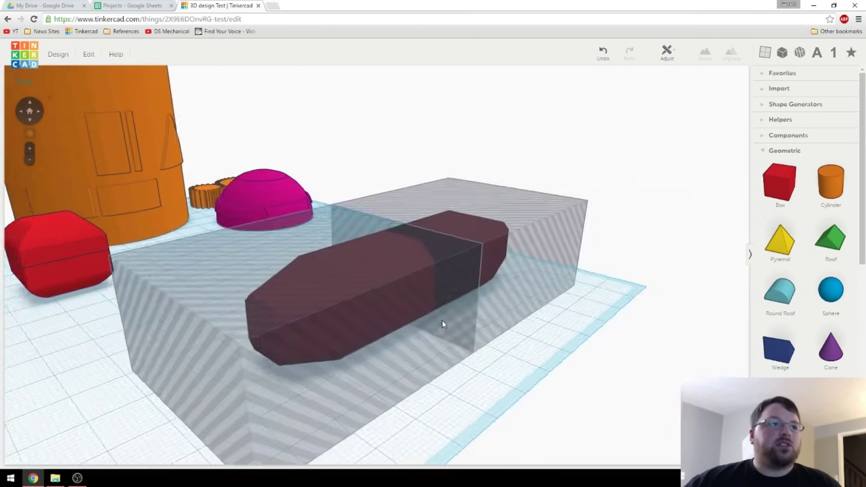
scroll(442, 321, "up", 8)
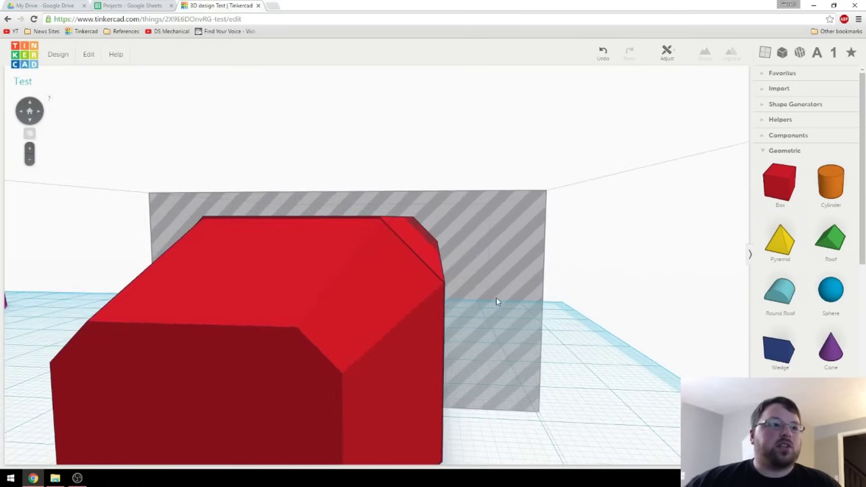
scroll(497, 302, "up", 3)
right_click_drag(494, 306, 446, 317)
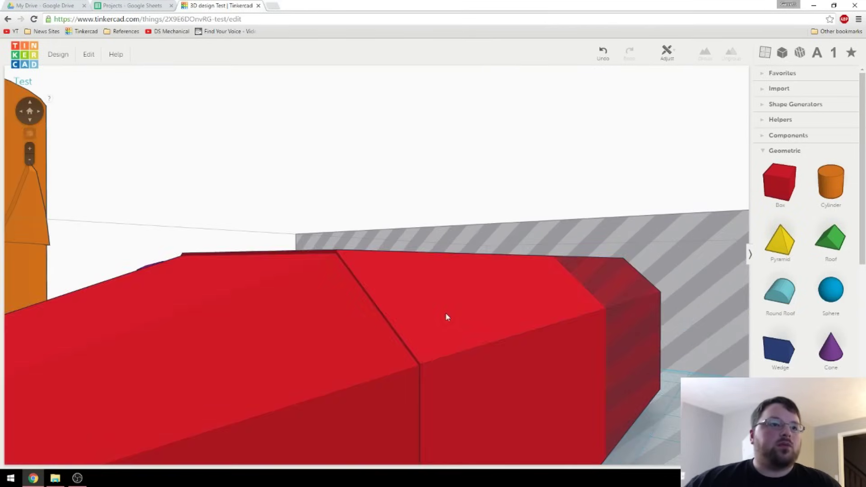
left_click(447, 317)
scroll(491, 319, "down", 10)
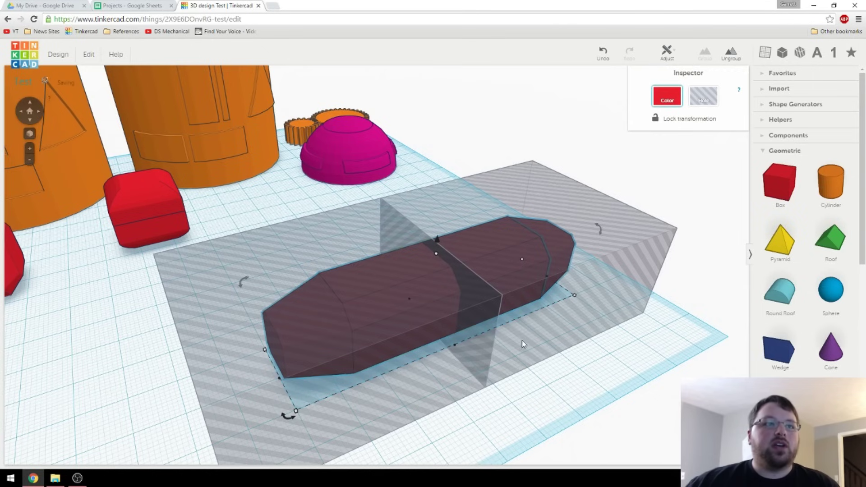
right_click_drag(521, 340, 473, 305)
scroll(502, 351, "down", 3)
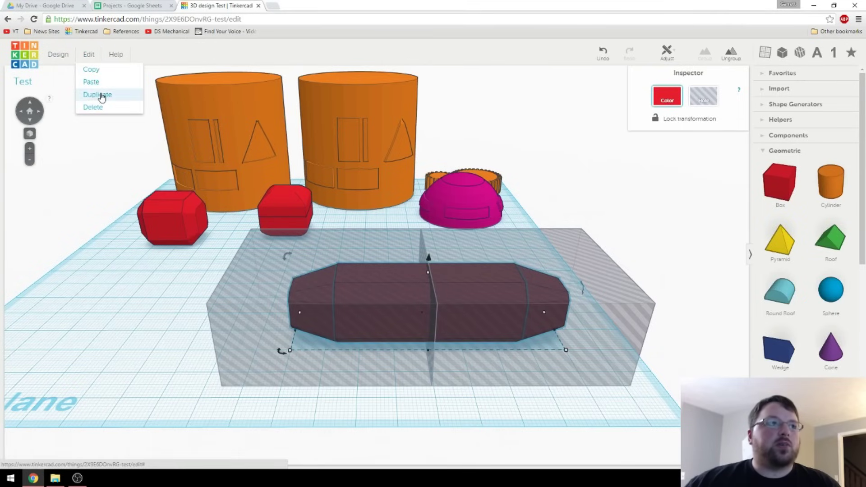
Clear the selection and check which copy and duplicate commands are available with nothing selected.
left_click(129, 316)
left_click(65, 66)
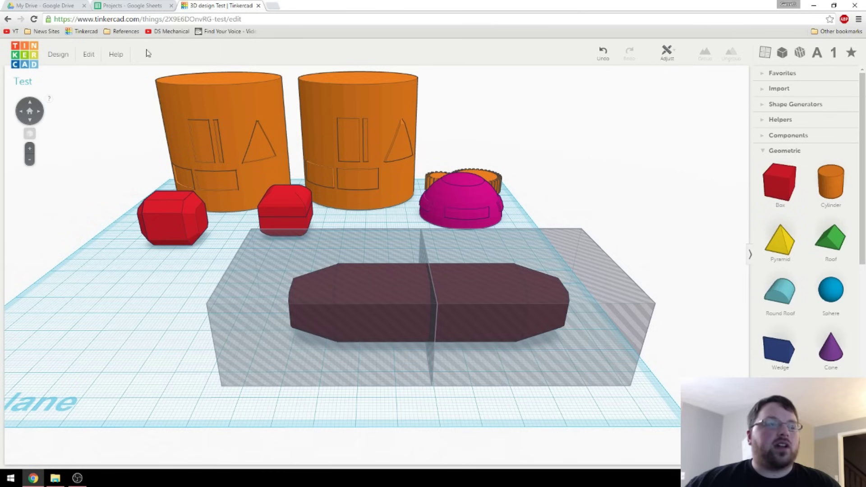
right_click_drag(300, 277, 172, 275)
left_click(88, 54)
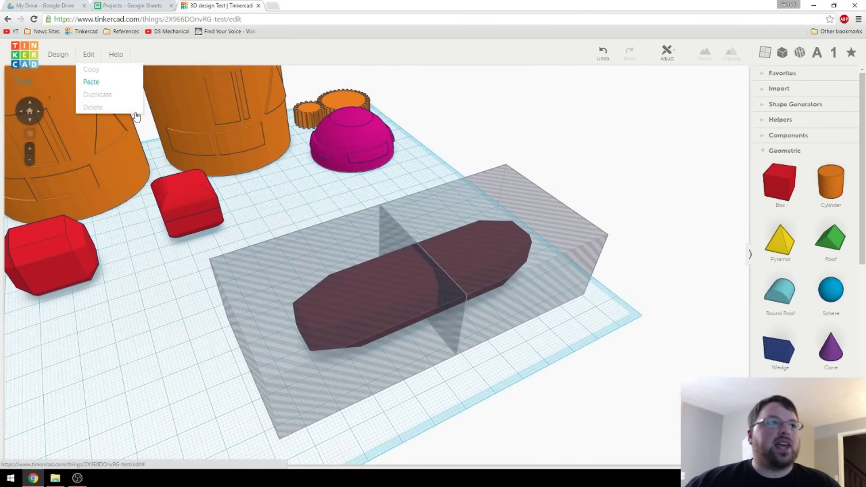
Select one of the overlapping red bars from inside the boxes and group it with the left hole box to cut away its left half.
scroll(316, 325, "up", 2)
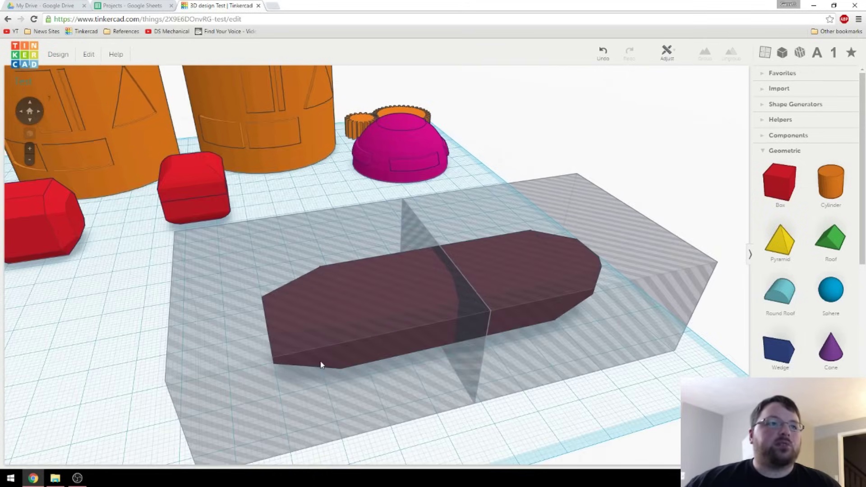
scroll(393, 299, "up", 5)
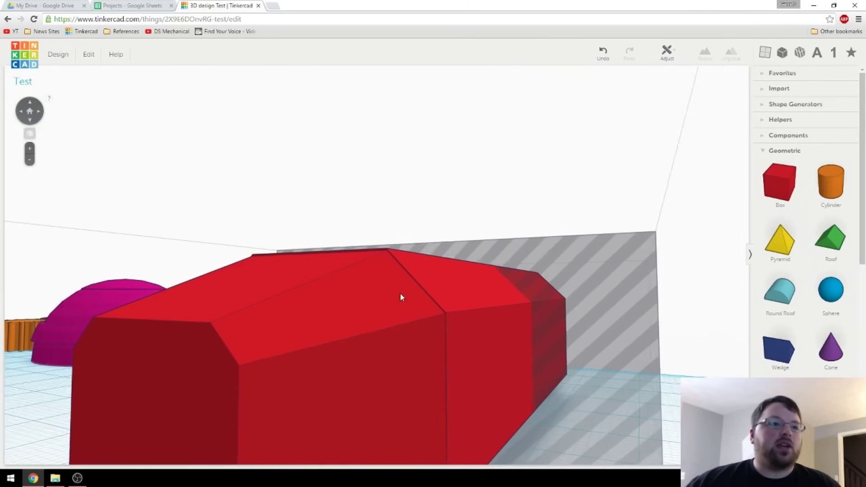
left_click(400, 293)
scroll(429, 309, "down", 5)
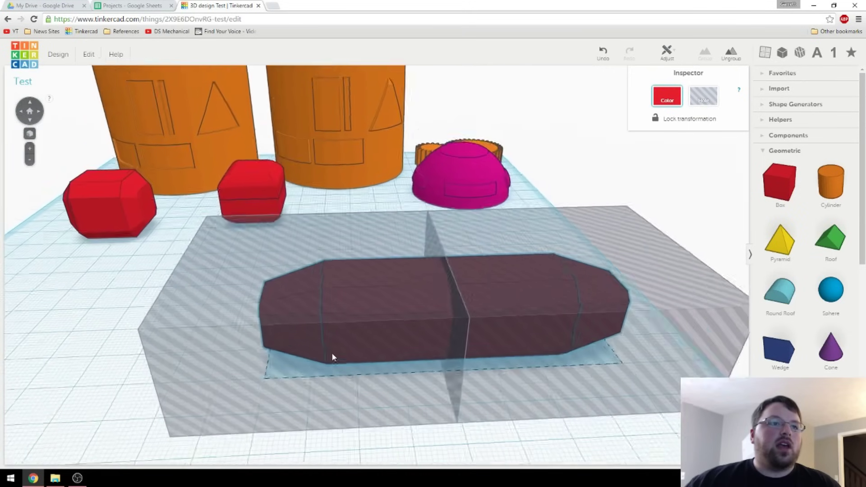
right_click_drag(332, 354, 361, 318)
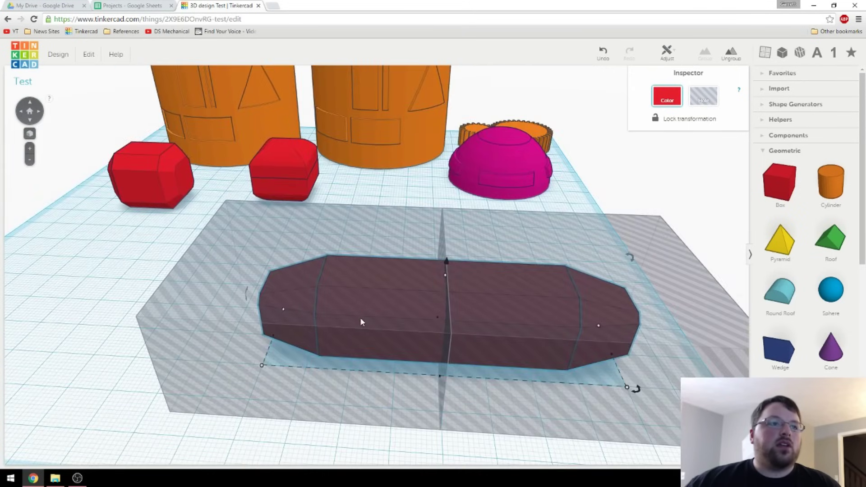
left_click(302, 234, "shift")
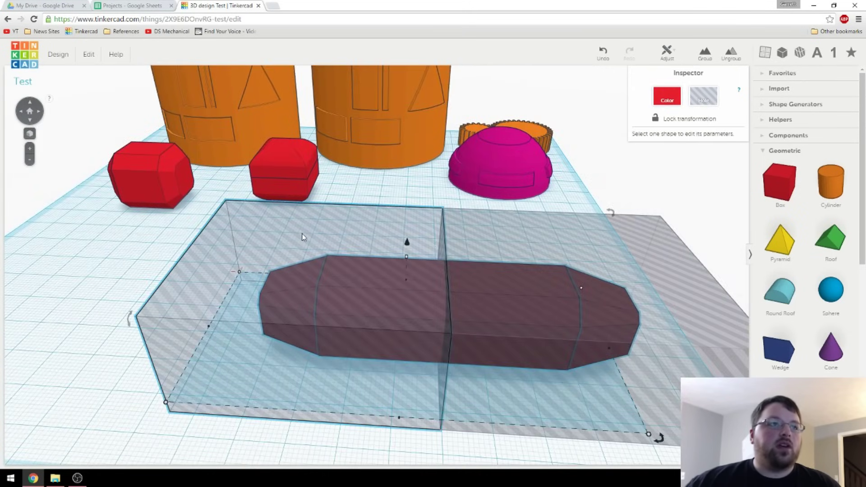
left_click(706, 54)
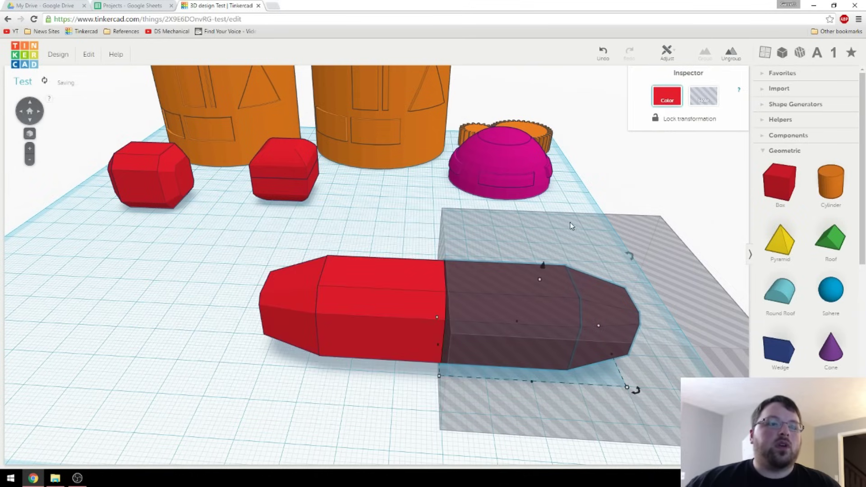
Group the remaining full red bar with the right hole box to cut away its right half.
right_click_drag(572, 226, 458, 245)
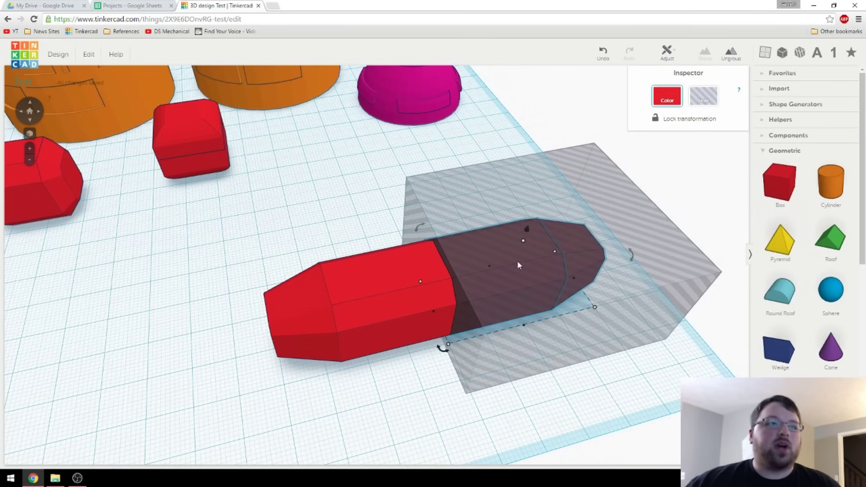
middle_click_drag(517, 266, 472, 263)
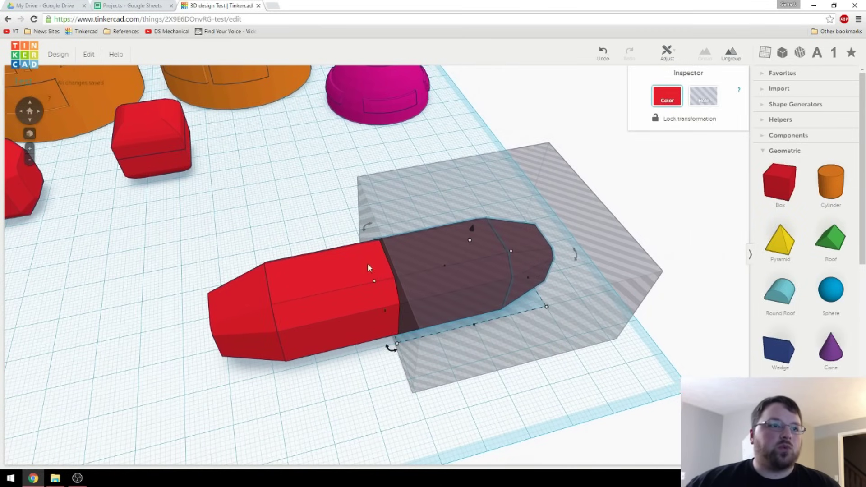
right_click_drag(408, 290, 462, 288)
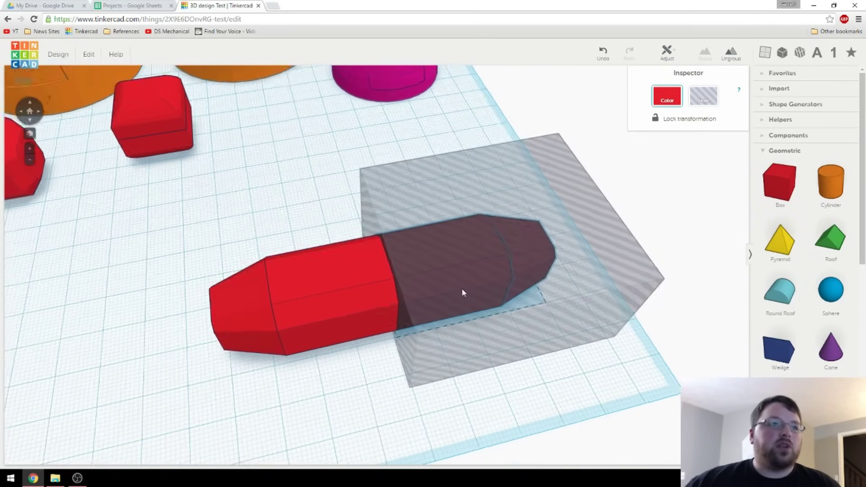
left_click(297, 285, "shift")
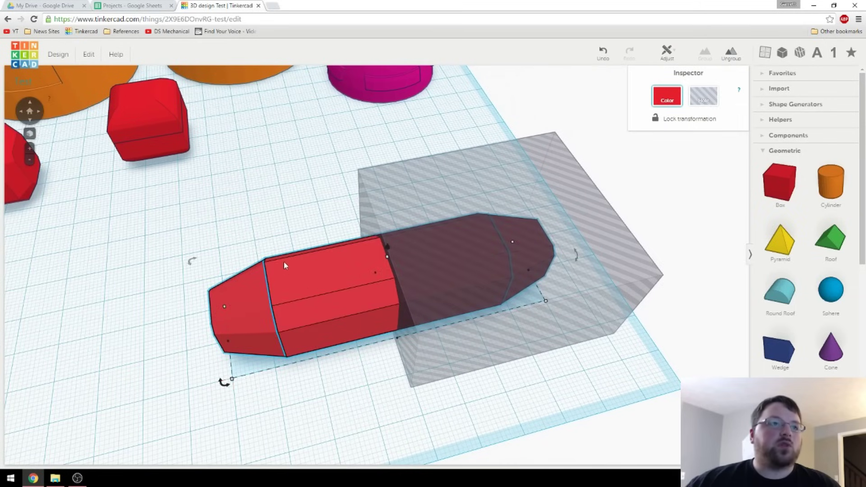
left_click(549, 184, "shift")
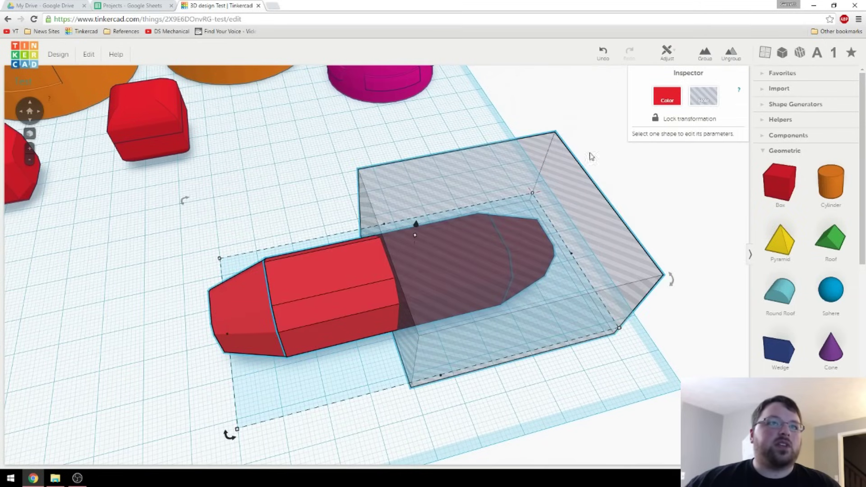
left_click(704, 53)
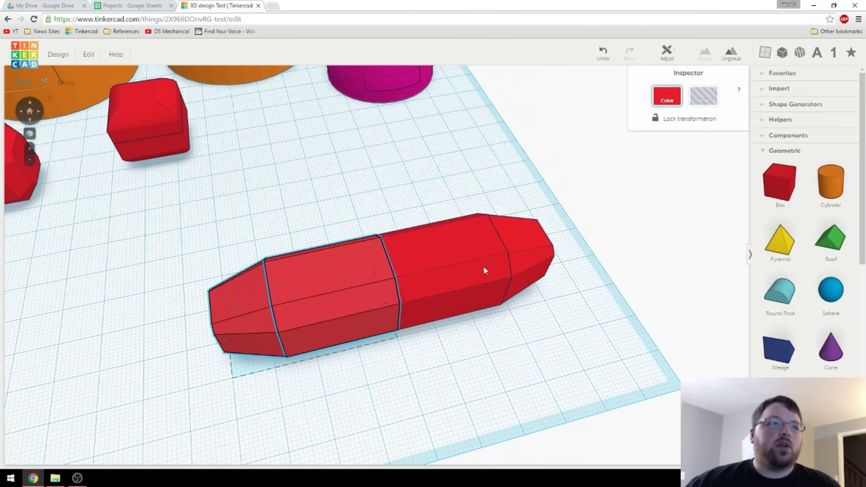
Move the left bar half away from the right one, rotate it upright and raise it onto the workplane.
right_click_drag(486, 269, 437, 194)
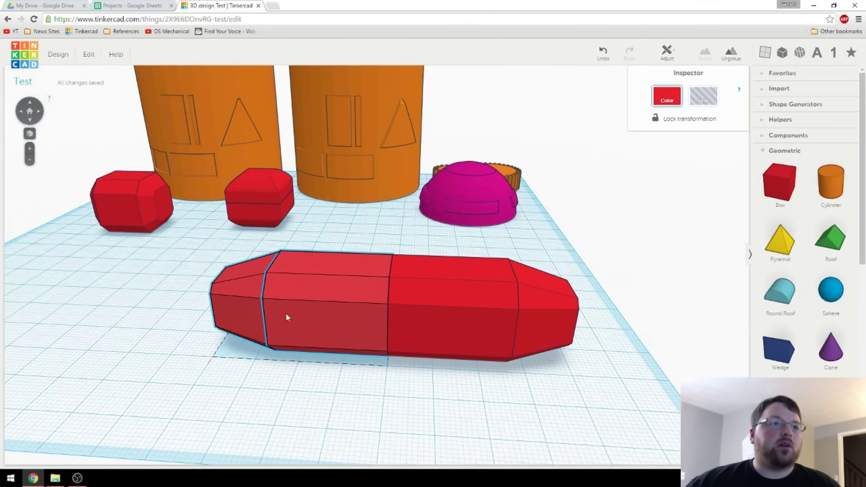
left_click_drag(286, 315, 179, 295)
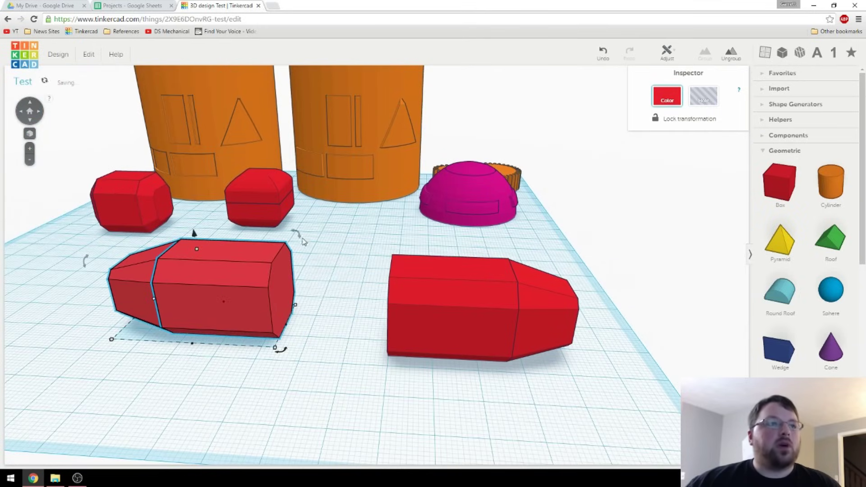
left_click_drag(297, 234, 230, 291)
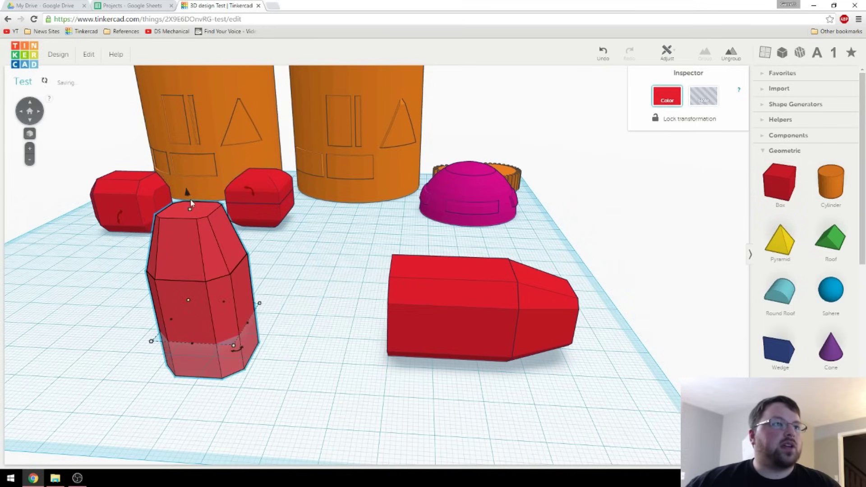
left_click_drag(189, 194, 189, 158)
Rotate the right bar half upright, place it beside the first half and clear the selection.
left_click(471, 315)
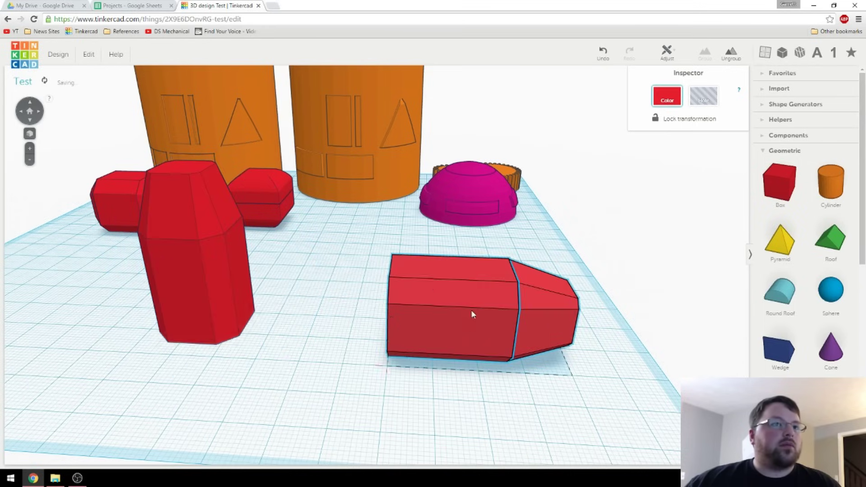
left_click_drag(572, 255, 505, 182)
left_click_drag(487, 289, 304, 269)
left_click(462, 269)
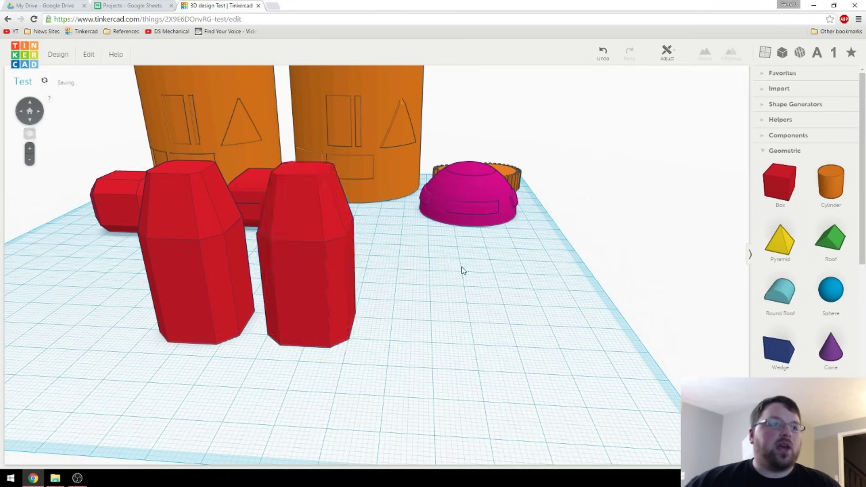
Examine the two upright bar halves from several angles and distances.
right_click_drag(462, 269, 499, 363)
scroll(538, 287, "up", 5)
scroll(633, 216, "up", 2)
scroll(470, 342, "up", 3)
scroll(497, 352, "down", 3)
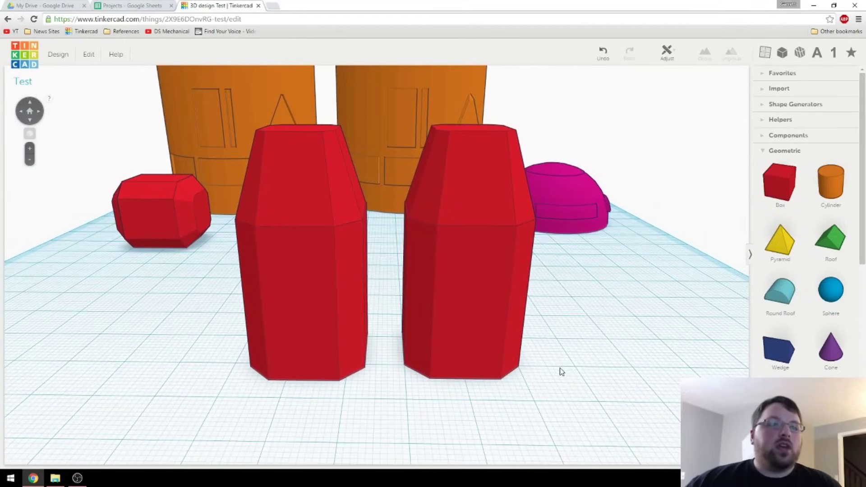
right_click_drag(572, 339, 570, 335)
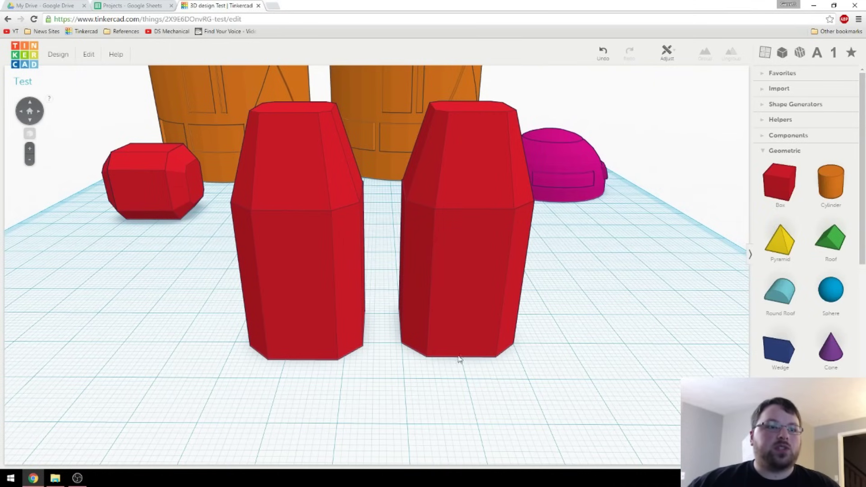
right_click_drag(381, 355, 415, 309)
scroll(429, 286, "down", 5)
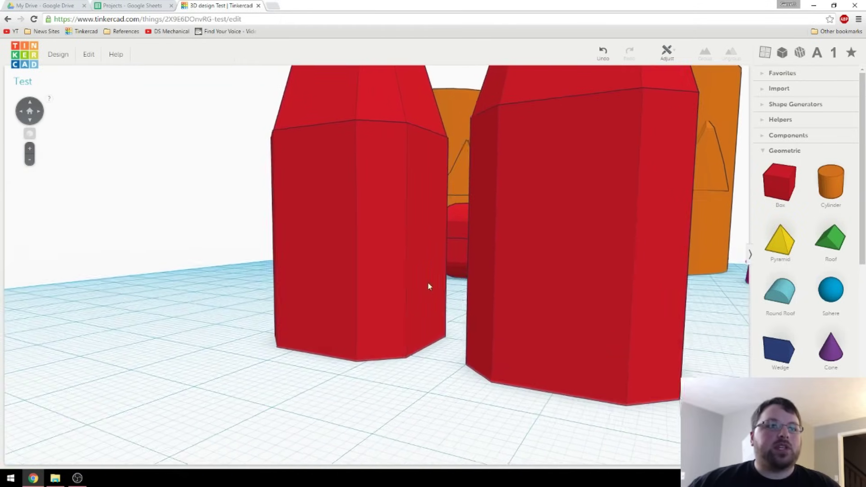
right_click_drag(338, 348, 350, 367)
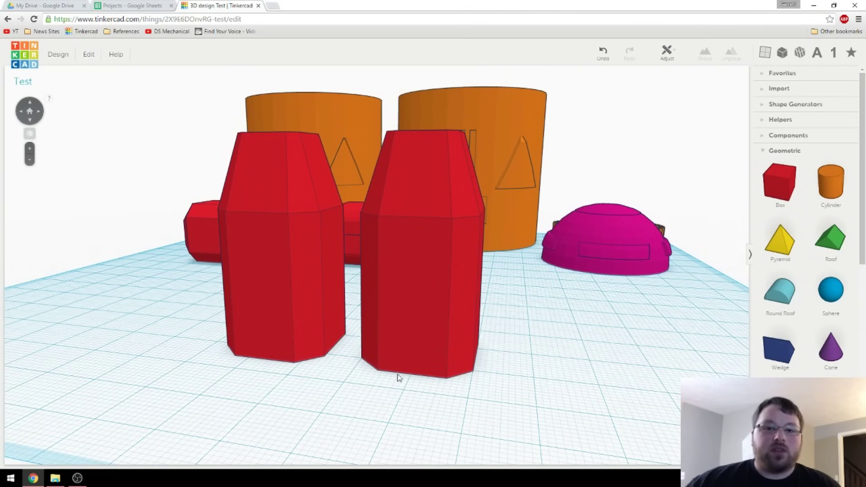
mouse_move(399, 378)
right_mouse_down()
mouse_move(329, 374)
mouse_move(439, 397)
mouse_move(424, 383)
mouse_move(439, 389)
mouse_move(408, 402)
mouse_move(396, 364)
right_mouse_up()
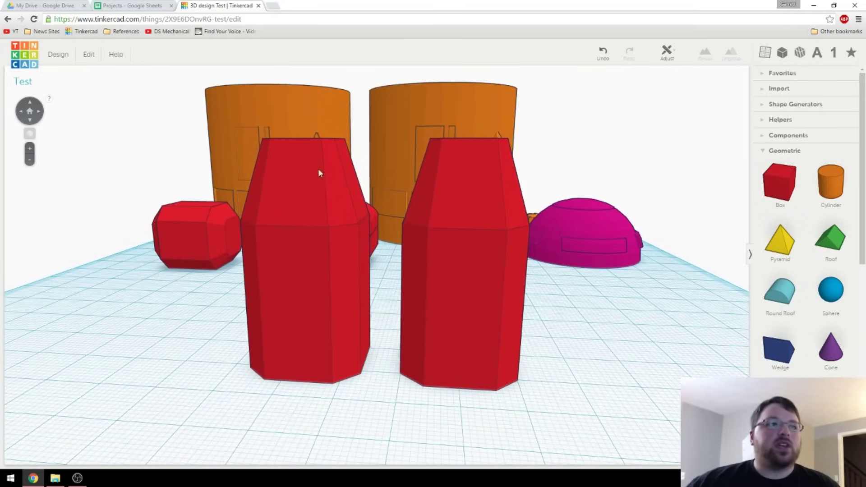
right_click_drag(446, 229, 605, 317)
right_click_drag(471, 316, 464, 333)
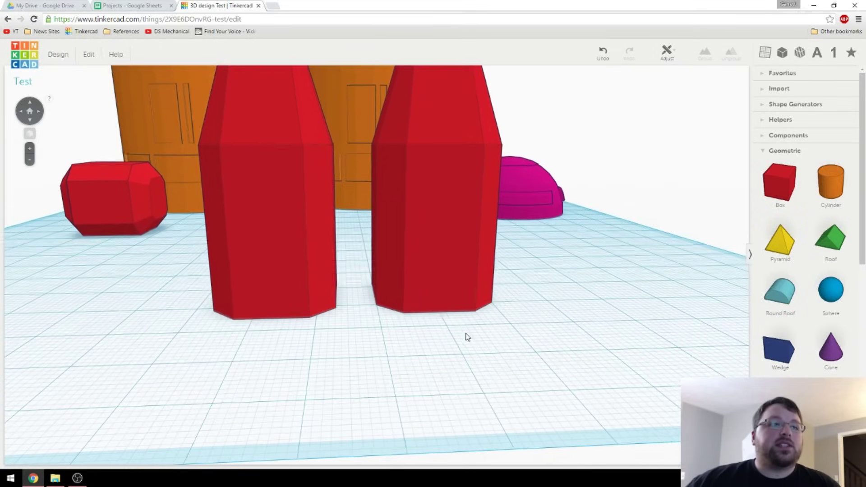
right_click_drag(360, 317, 373, 354)
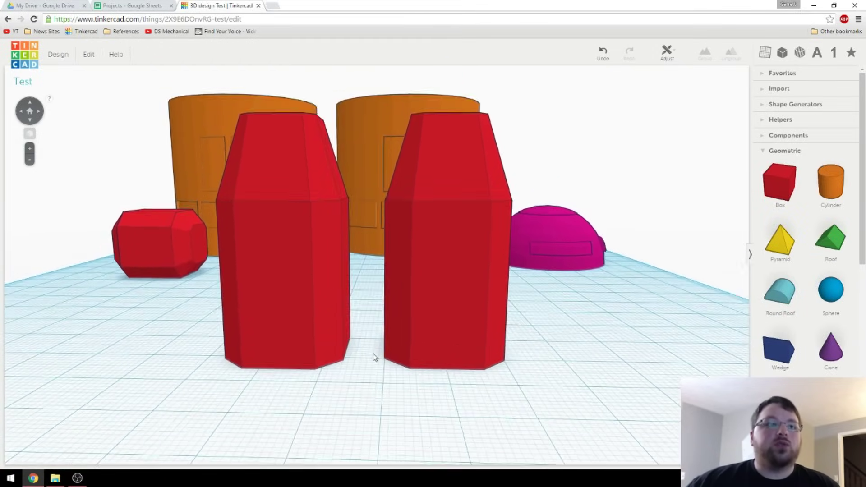
right_click_drag(344, 270, 361, 350)
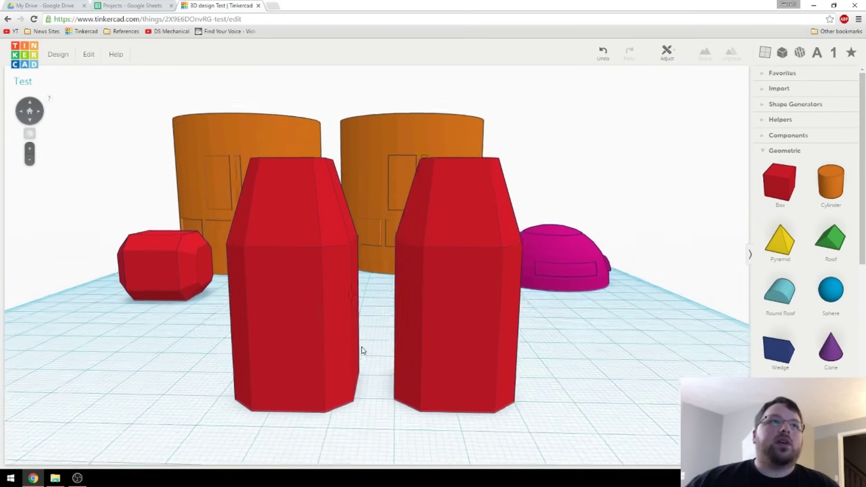
Inspect the left upright half from the side, selecting it once, and look at the lower ends of both halves.
right_click_drag(273, 277, 381, 269)
middle_click_drag(381, 268, 411, 251)
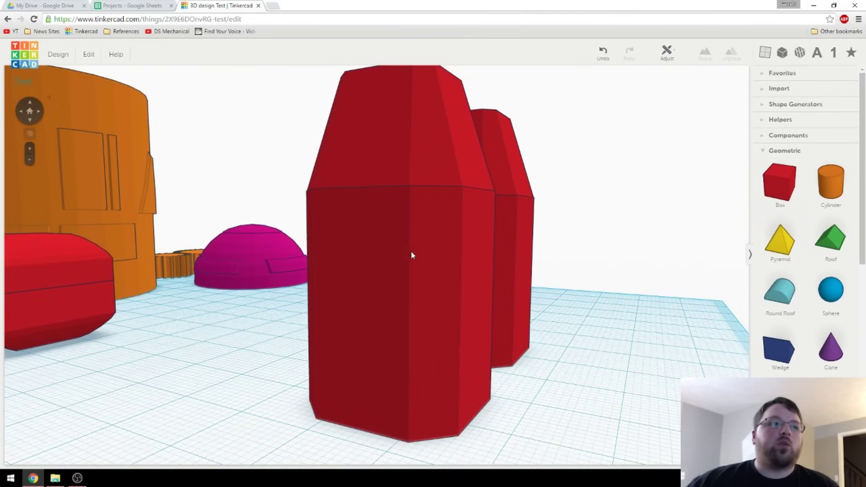
left_click(392, 223)
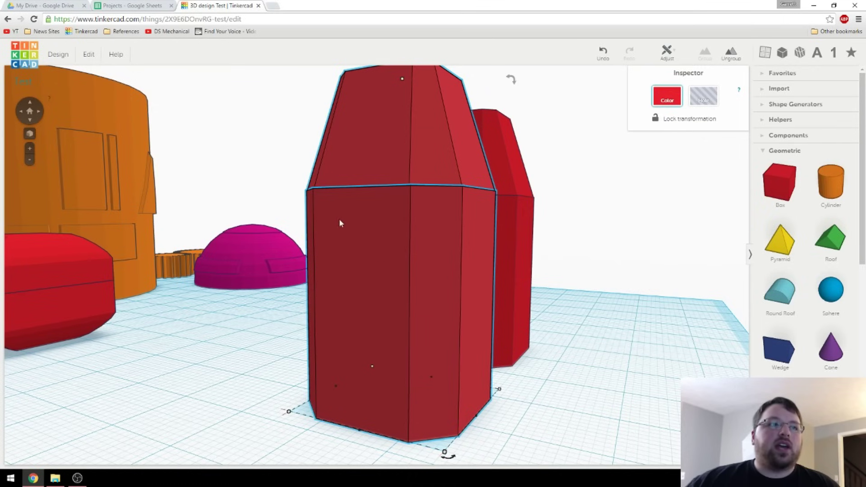
left_click(612, 373)
right_click_drag(571, 376, 447, 386)
middle_click_drag(465, 370, 394, 284)
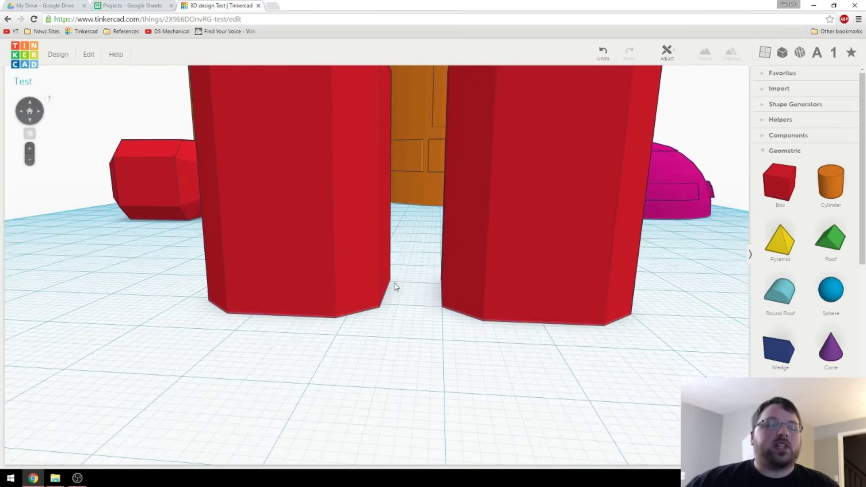
Move both upright bar halves together aside to free workplane space, and clear the selection.
right_click_drag(395, 287, 287, 363)
right_click_drag(430, 337, 519, 334)
right_click_drag(425, 370, 361, 404)
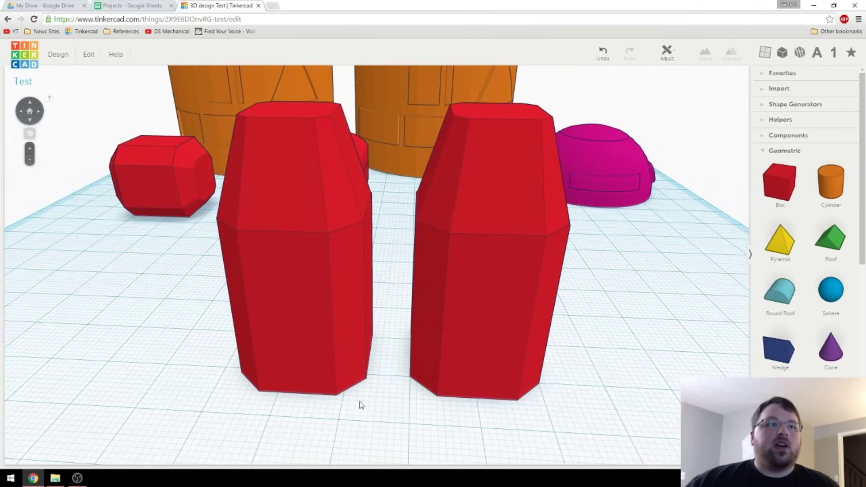
scroll(437, 342, "down", 3)
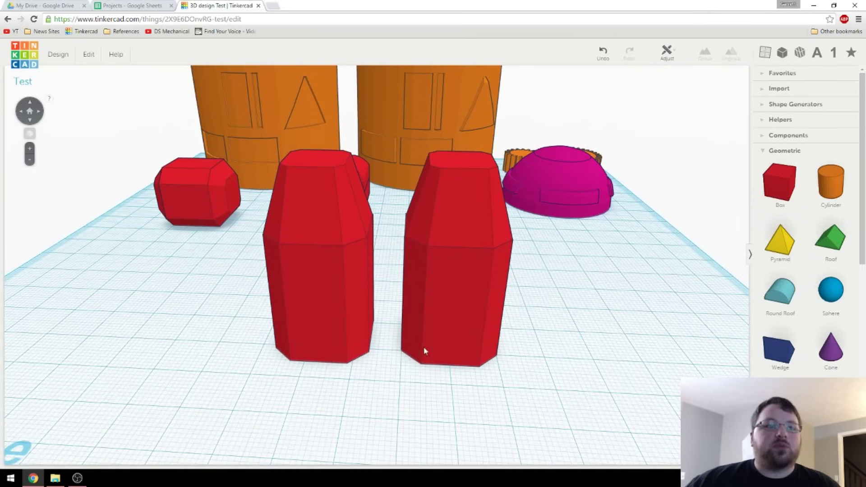
right_click_drag(411, 343, 518, 313)
left_click_drag(180, 345, 153, 343)
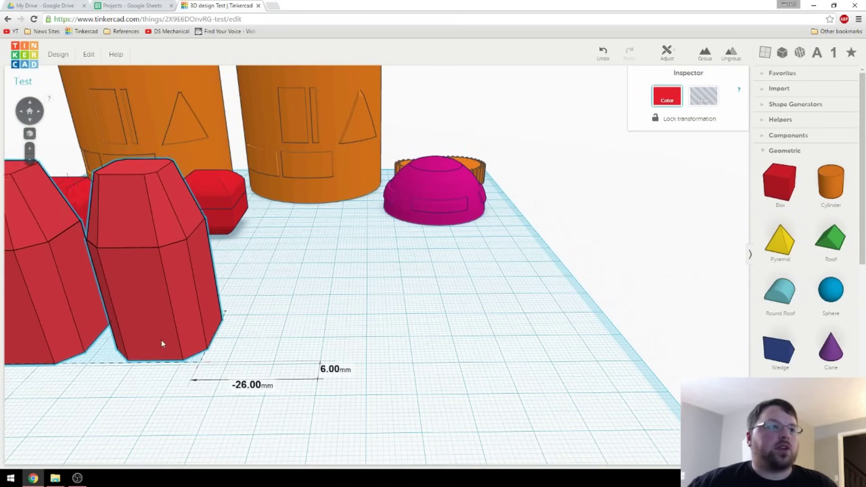
left_click(300, 338)
Duplicate the magenta dome, place the copy on the empty workplane beside the upright bar halves, and clear the selection.
left_click(461, 198)
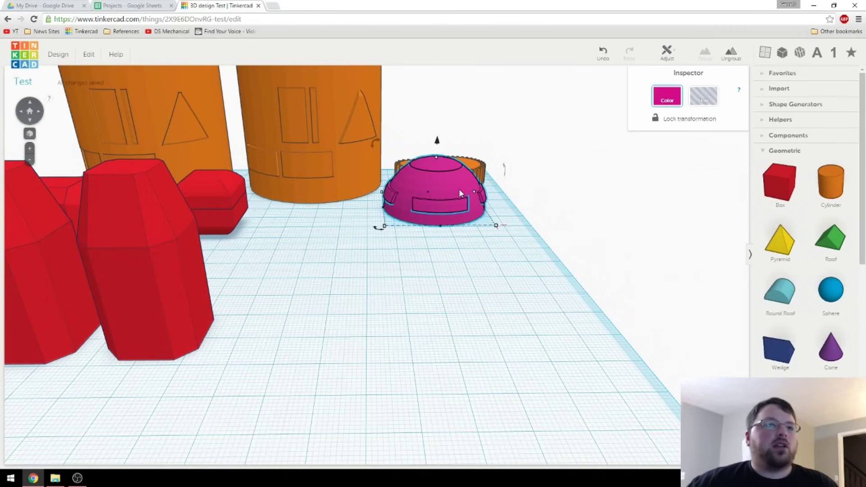
key("ctrl+d")
left_click_drag(458, 183, 433, 333)
right_click_drag(433, 333, 493, 313)
left_click_drag(424, 265, 437, 271)
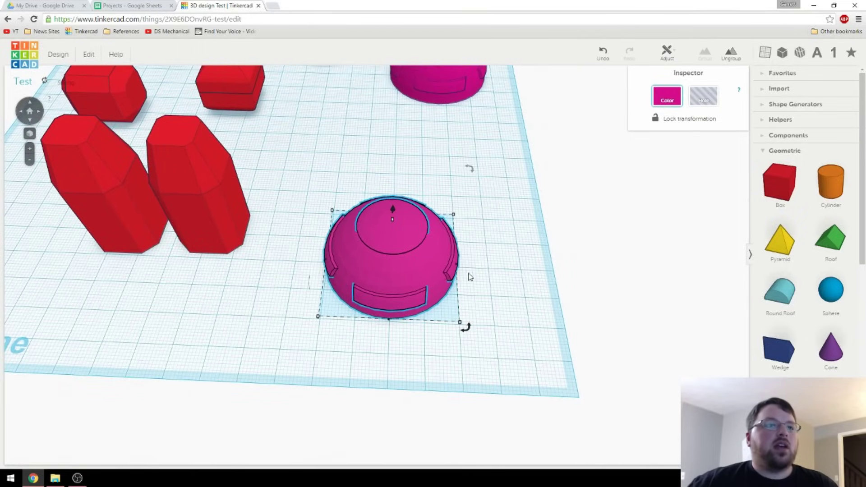
left_click(516, 286)
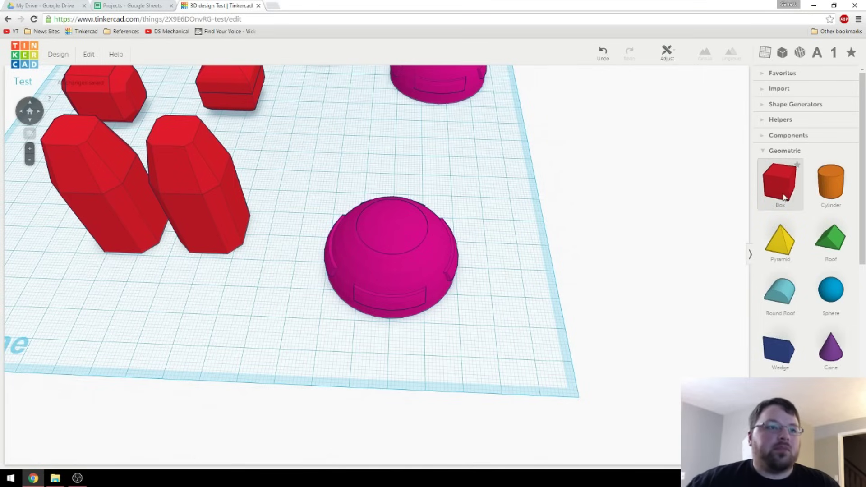
Add a box, make it a hole, and stretch it to cover one half of the dome copy, rising above its top.
left_click_drag(785, 197, 339, 192)
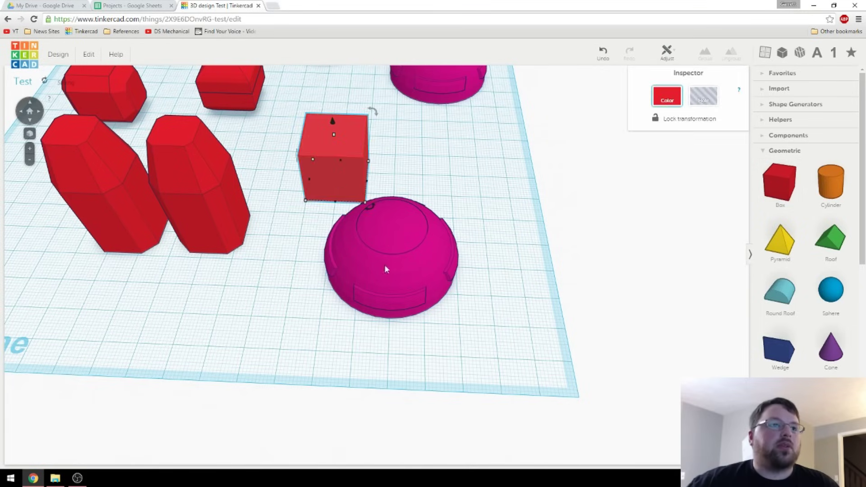
scroll(361, 261, "up", 2)
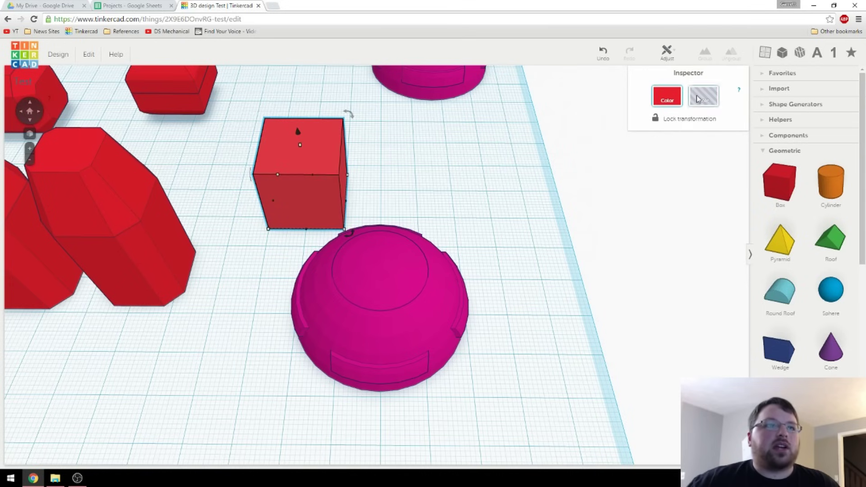
left_click(697, 99)
left_click_drag(345, 229, 382, 429)
right_click_drag(357, 318, 361, 195)
left_click_drag(357, 198, 358, 180)
Duplicate the hole box and extend the copy over the dome's other half, making it 32 mm wide.
right_click_drag(376, 265, 370, 301)
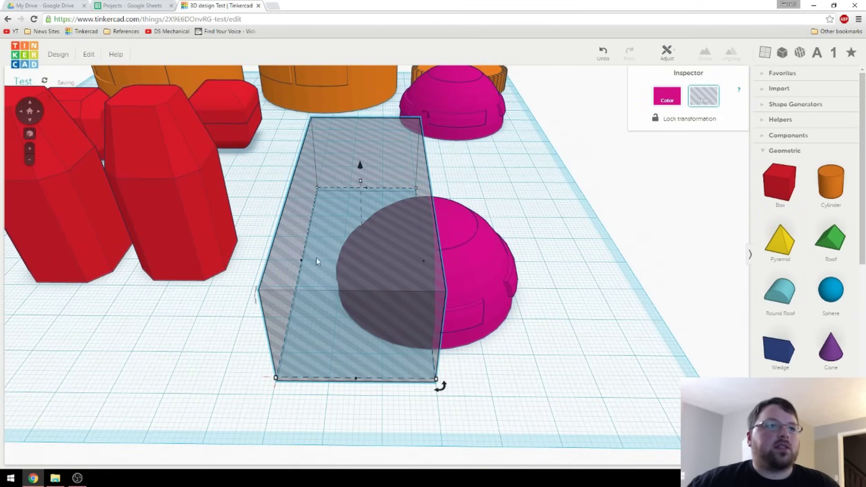
left_click_drag(302, 260, 554, 264)
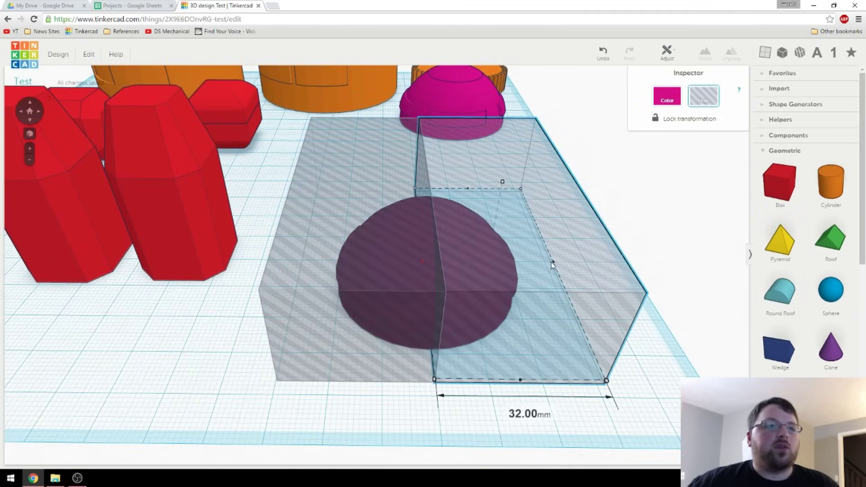
mouse_move(522, 294)
right_mouse_down()
mouse_move(511, 314)
mouse_move(549, 283)
mouse_move(513, 281)
right_mouse_up()
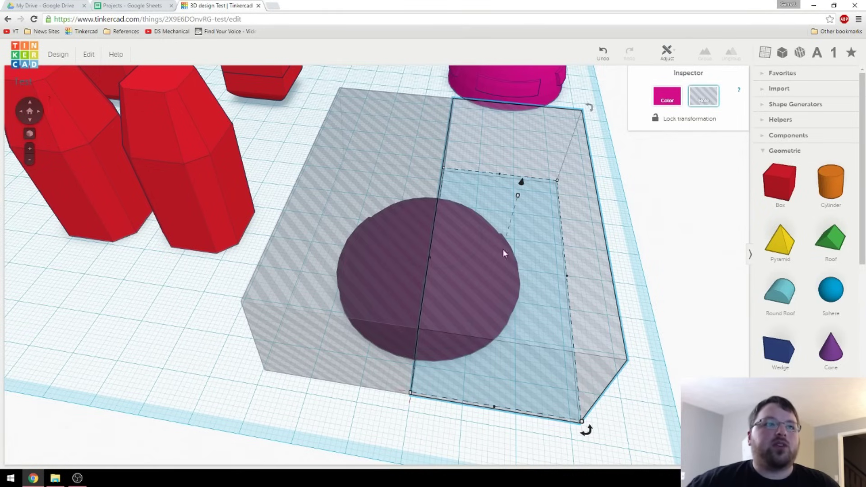
Duplicate both hole boxes together, rotate the copies a quarter turn, and nudge them so their dividing planes cross at the dome's centre.
left_click(391, 145, "shift")
key("ctrl+d")
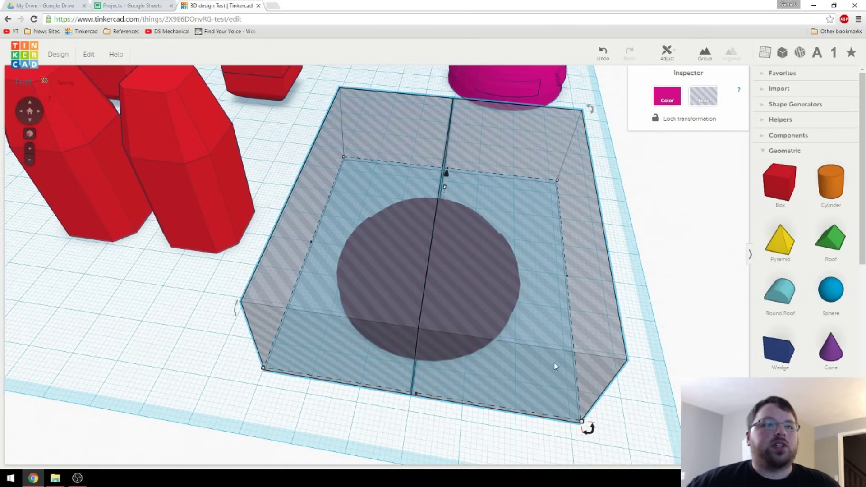
left_click_drag(590, 430, 567, 214)
right_click_drag(505, 253, 411, 273)
middle_click_drag(411, 273, 363, 228)
key("Left")
key("Left")
key("Left")
key("Left")
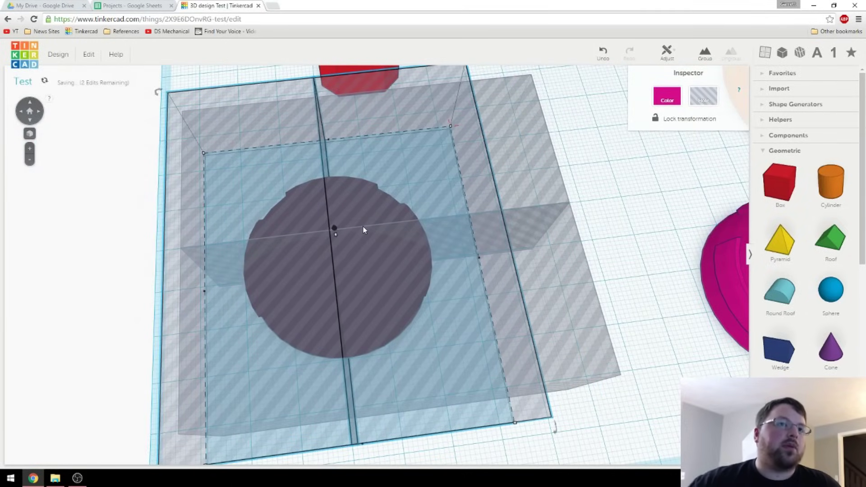
Inspect the dome inside the crossed hole boxes from above, and select one box to check which half it covers.
right_click_drag(364, 230, 415, 290)
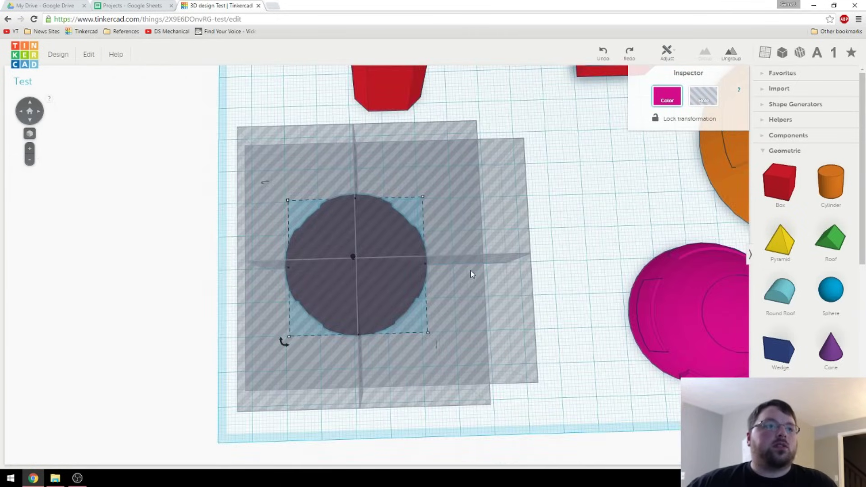
scroll(470, 271, "up", 3)
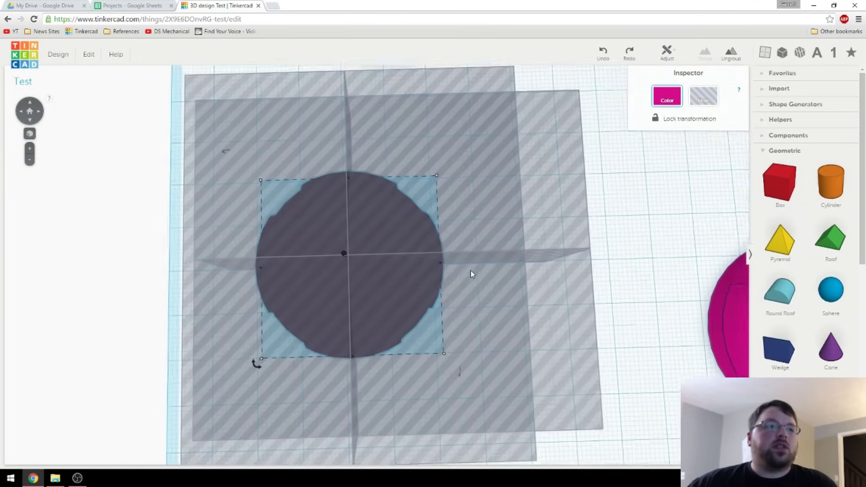
right_click_drag(471, 270, 476, 223)
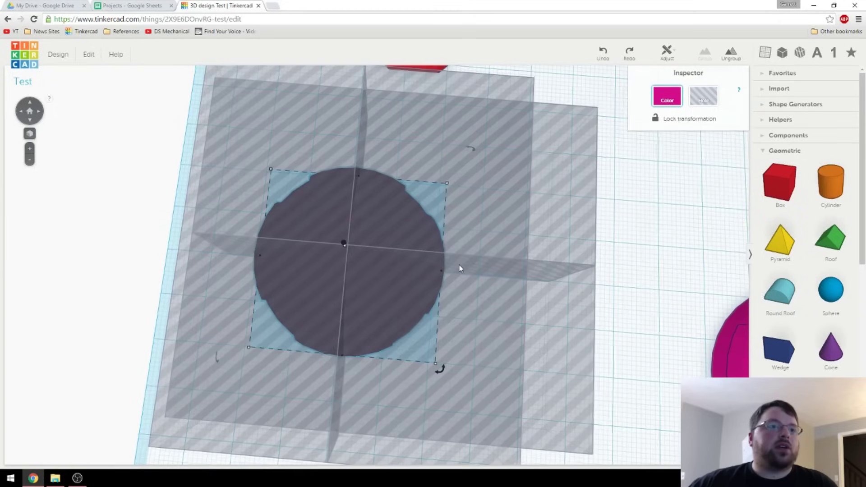
scroll(459, 268, "down", 2)
right_click_drag(467, 273, 464, 304)
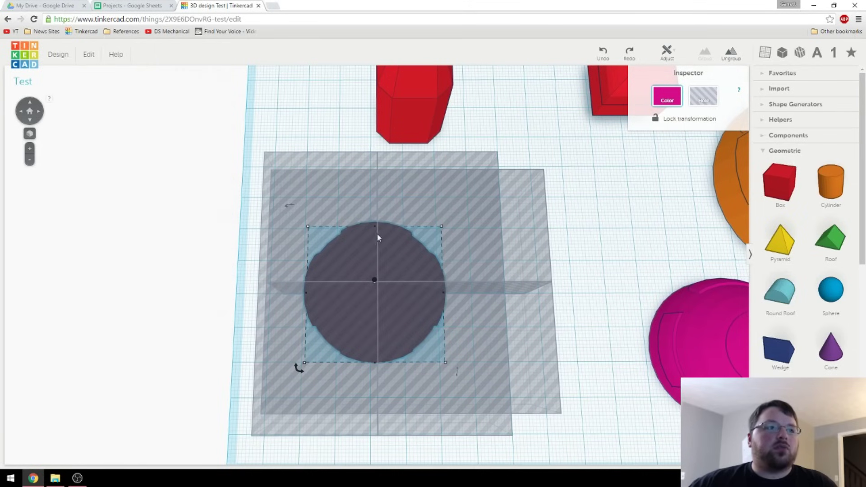
left_click(546, 330)
scroll(424, 272, "up", 2)
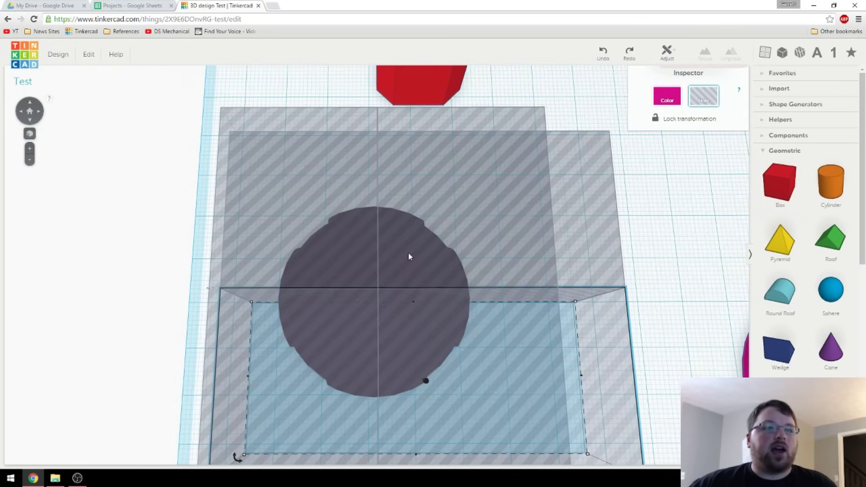
left_click(664, 332)
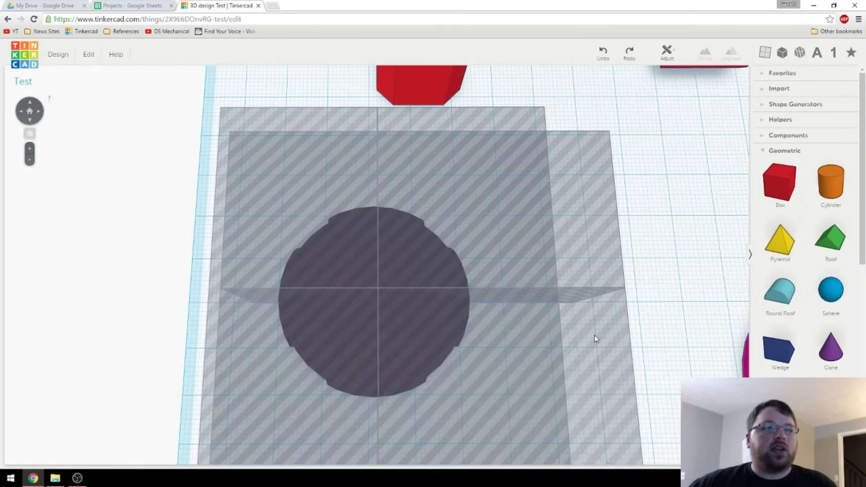
Select two perpendicular hole boxes that leave one dome quarter uncovered, duplicate them, and group the copies.
left_click(592, 335)
left_click(269, 126)
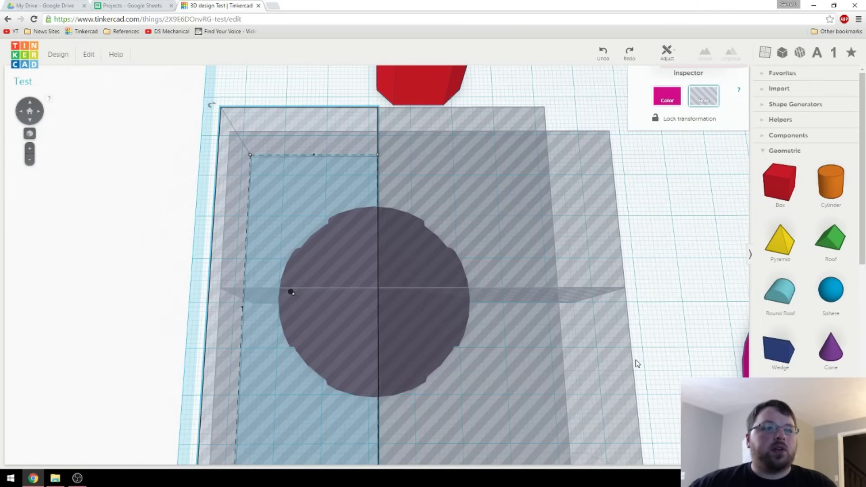
left_click(599, 349, "shift")
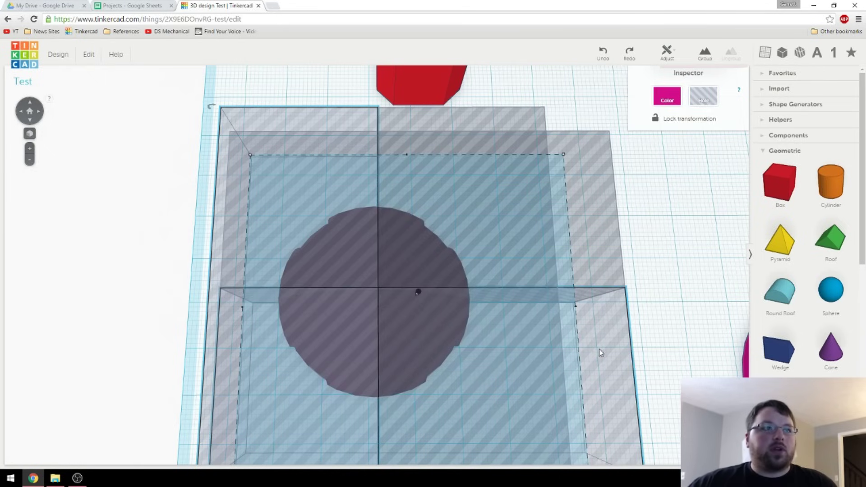
key("ctrl+d")
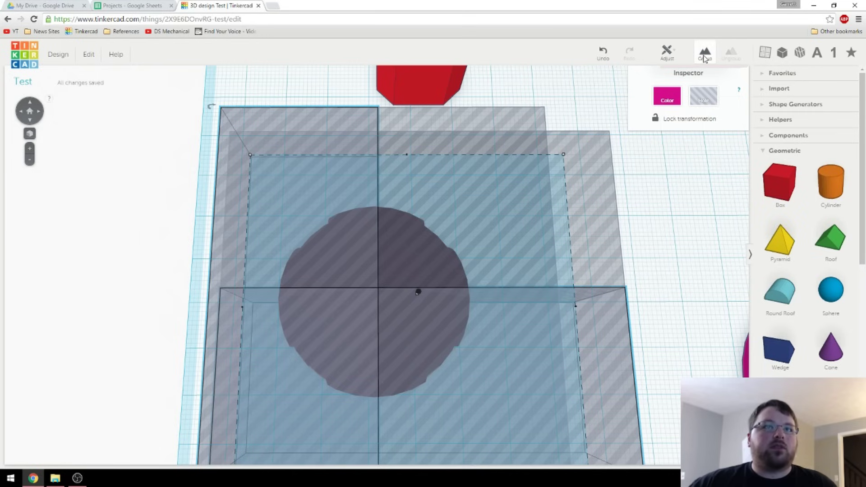
left_click(705, 54)
Duplicate the dome inside the hole boxes and group the copy with the combined boxes to cut it down to a quarter.
right_click_drag(537, 284, 525, 269)
scroll(377, 234, "up", 10)
scroll(377, 236, "down", 10)
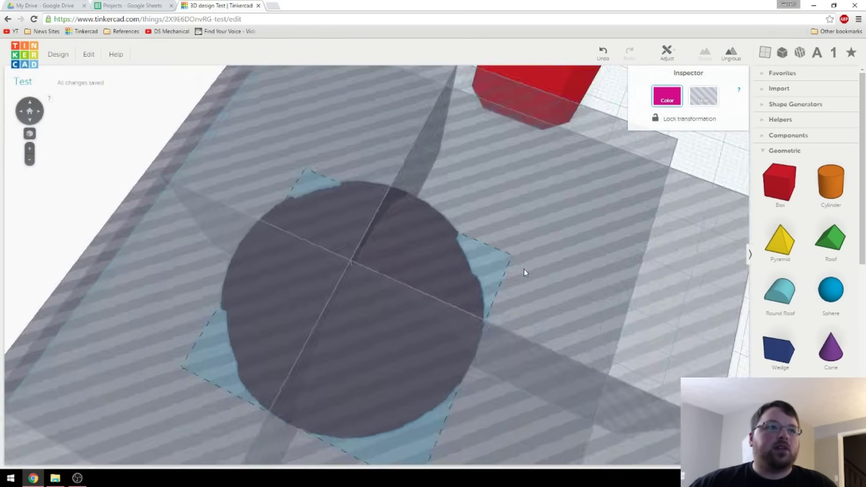
scroll(524, 269, "down", 3)
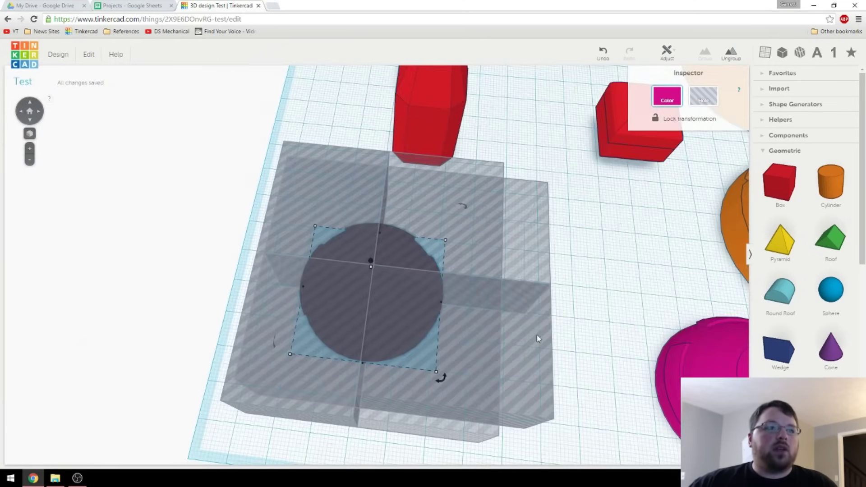
left_click(538, 338, "shift")
left_click(706, 54)
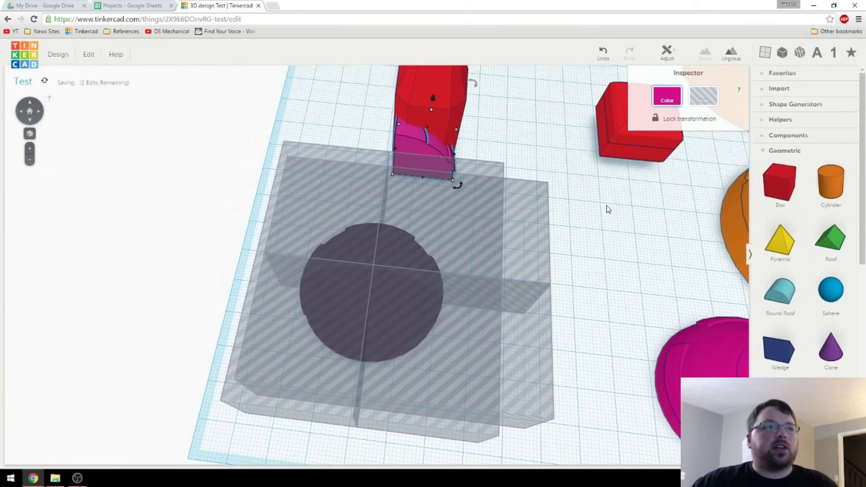
Move the cut dome quarter clear of the hole boxes, onto the workplane between the red shapes.
key("Right")
key("Right")
key("Right")
key("Right")
key("Right")
key("Right")
key("Right")
key("Right")
key("Right")
key("Right")
key("Right")
key("Right")
key("Right")
key("Right")
key("Right")
key("Right")
key("Right")
key("Right")
key("Right")
key("Right")
key("Up")
key("Up")
key("Up")
key("Up")
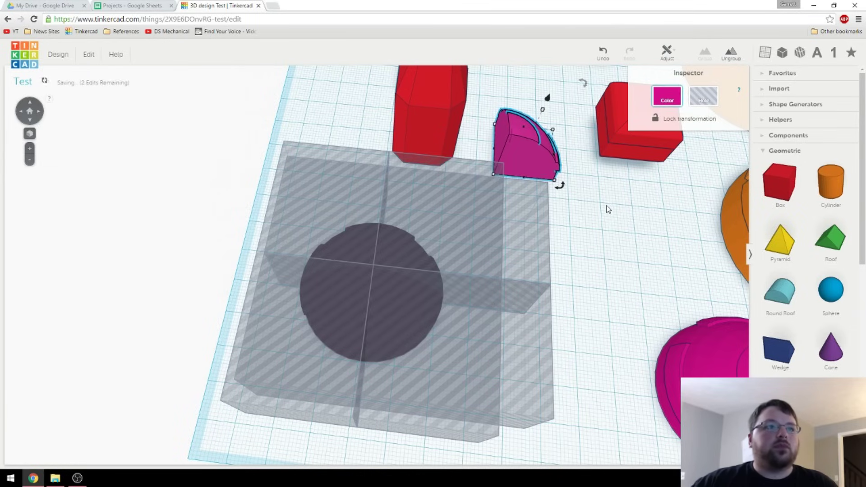
Duplicate and group another perpendicular pair of hole boxes, leaving the dome quarter adjacent to the first one uncovered.
scroll(452, 292, "up", 5)
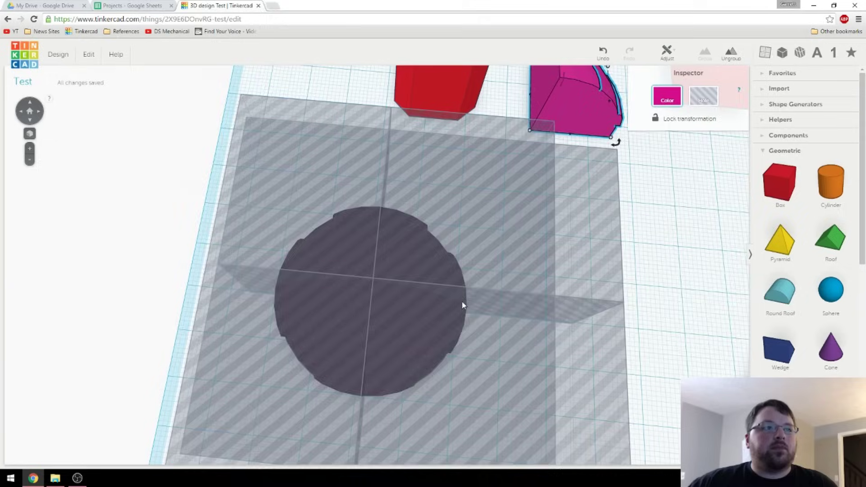
scroll(462, 301, "down", 5)
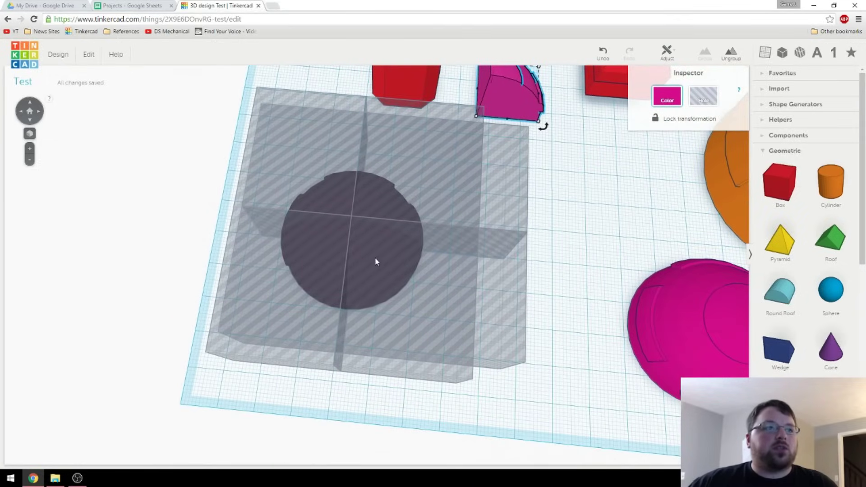
left_click(508, 187)
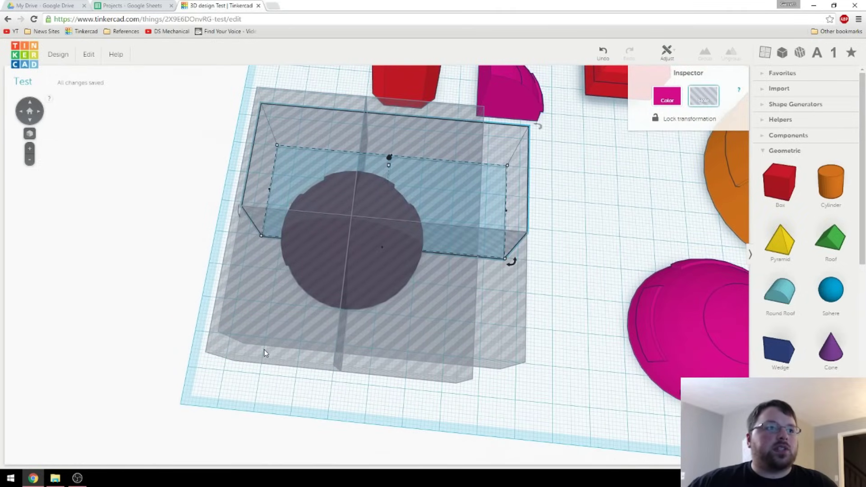
left_click(293, 350, "shift")
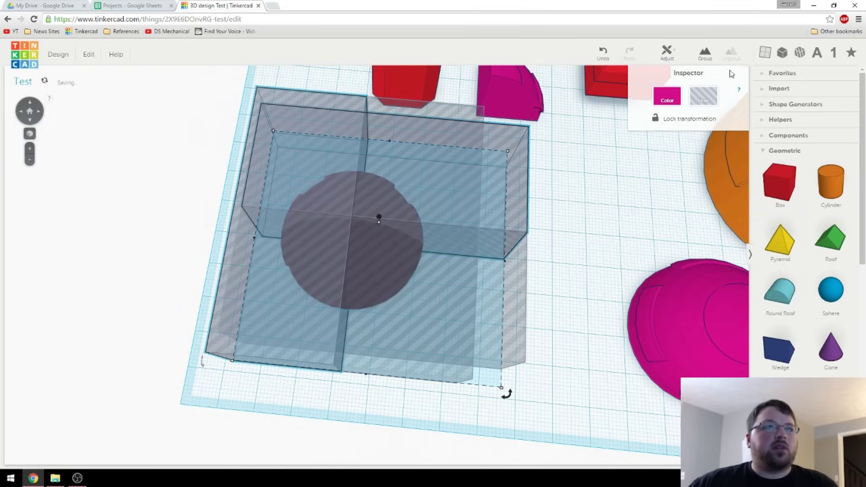
left_click(705, 53)
Duplicate the enclosed dome again and group the copy with the second combined box pair to cut out the adjacent quarter.
scroll(385, 310, "up", 5)
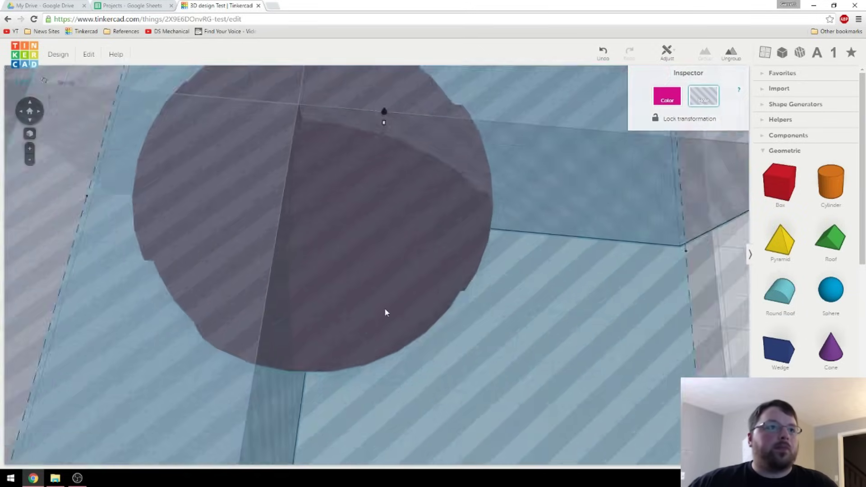
scroll(386, 310, "up", 5)
left_click(390, 295)
scroll(389, 296, "down", 10)
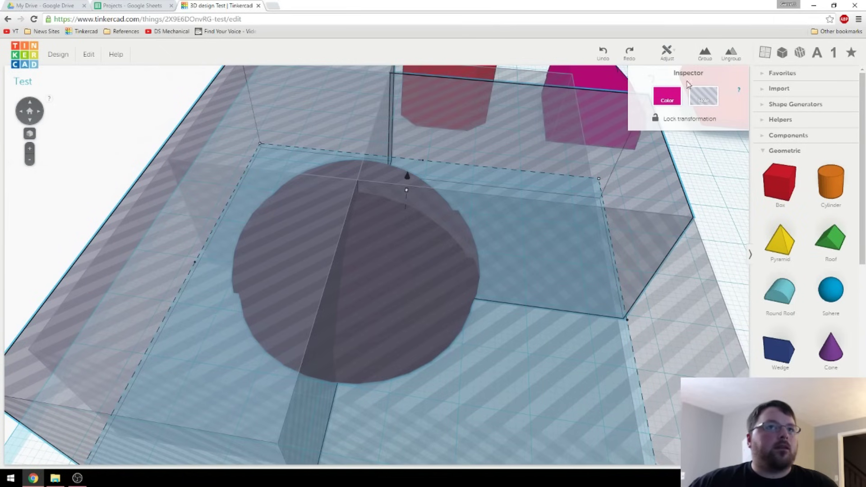
left_click(711, 58)
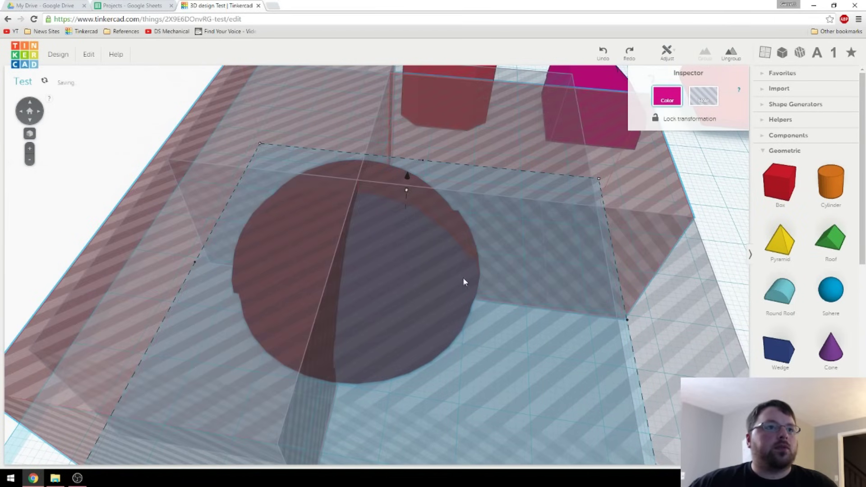
Move the second cut dome quarter sideways out of the hole boxes, toward the first quarter.
scroll(480, 284, "down", 5)
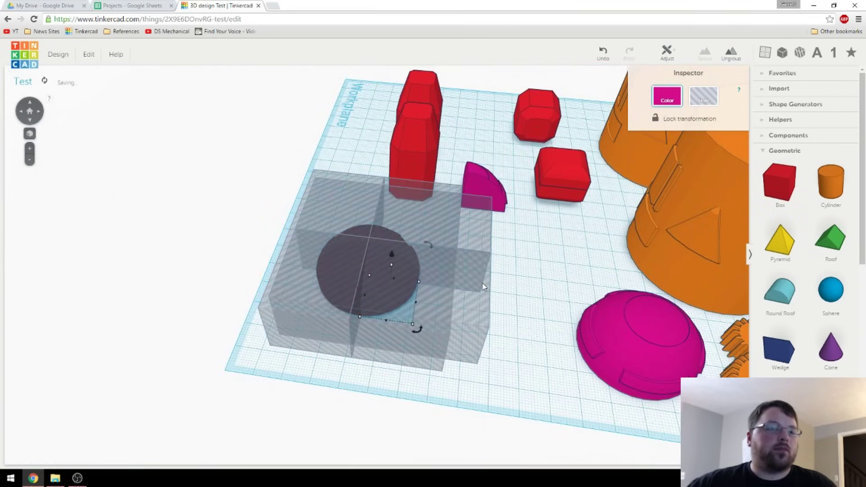
key("Right")
key("Right")
key("Right")
key("Right")
key("Right")
key("Right")
key("Right")
key("Right")
key("Right")
key("Right")
key("Right")
key("Right")
key("Right")
key("Right")
key("Right")
key("Right")
key("Right")
key("Right")
key("Right")
key("Right")
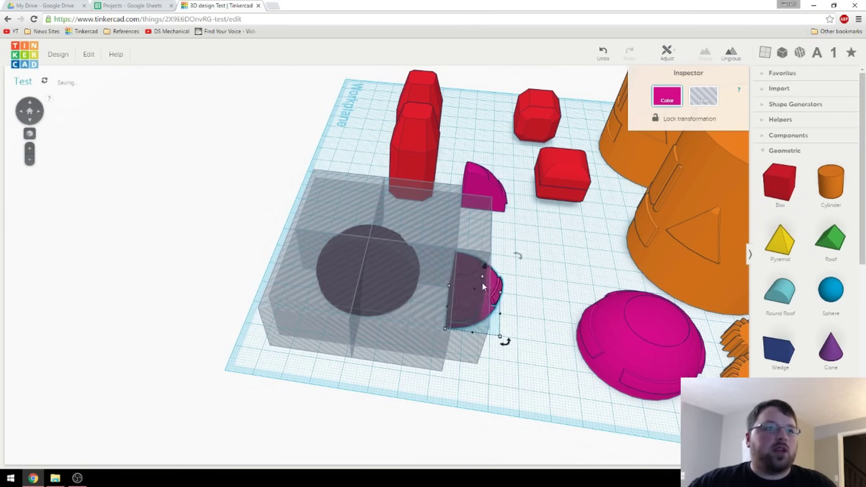
key("Right")
key("Right")
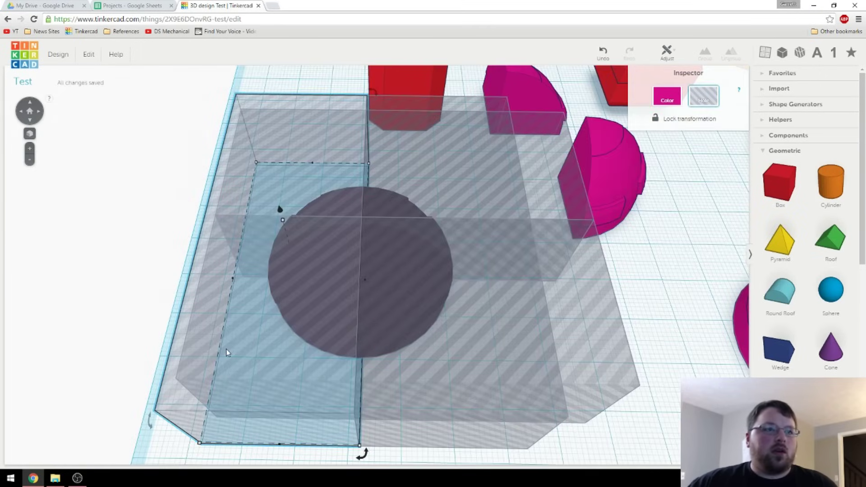
Delete one lengthwise hole box and group a duplicate of the opposite one with the rear box, leaving a third dome quarter uncovered.
key("Delete")
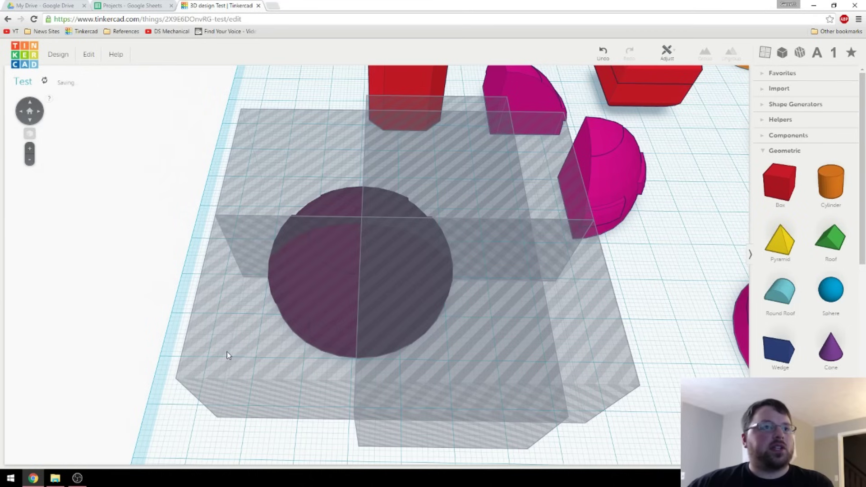
right_click_drag(414, 339, 353, 310)
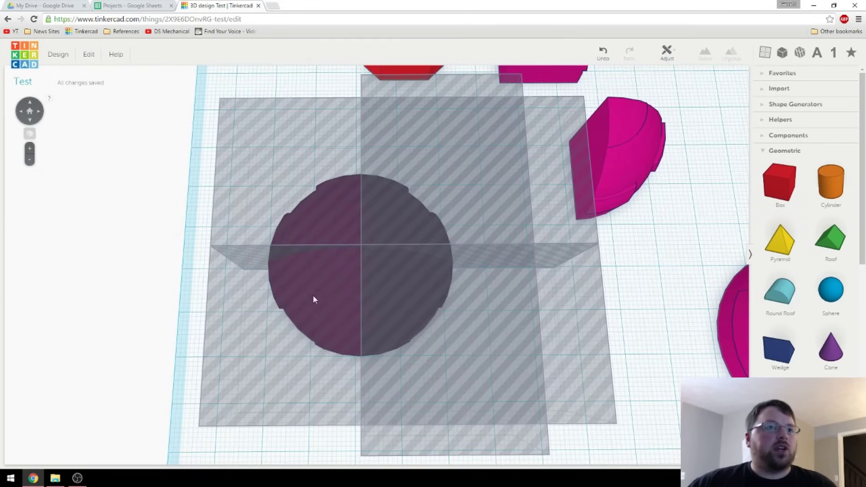
left_click(311, 180)
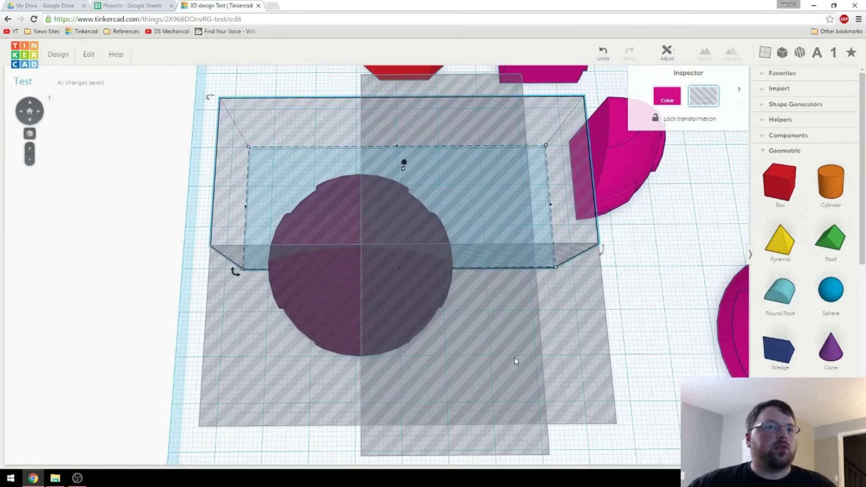
left_click(500, 362, "shift")
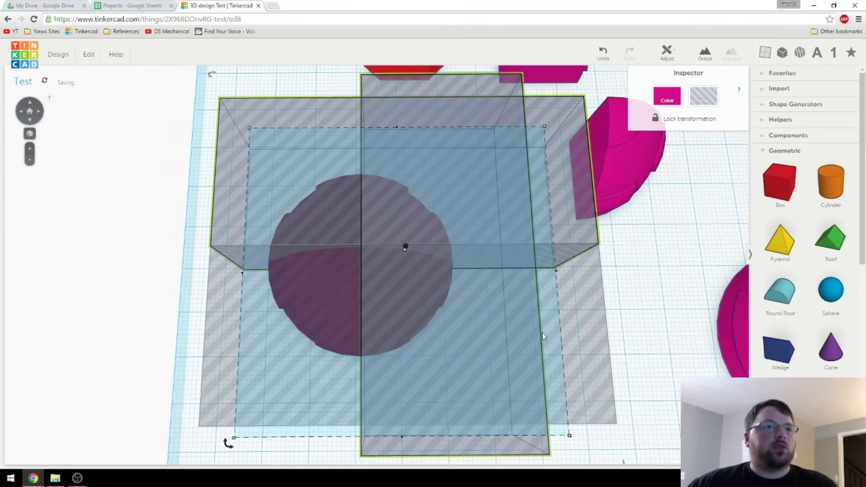
left_click(706, 53)
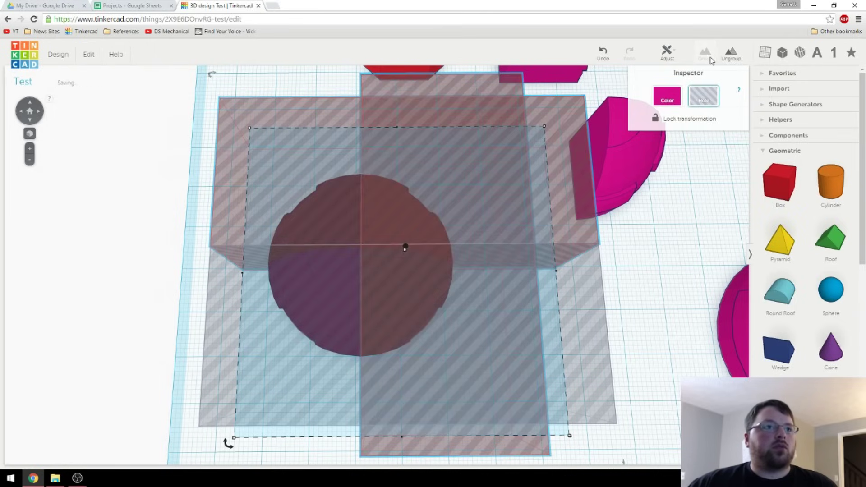
Group a copy of the dome with the combined hole boxes to cut the third quarter, and move it clear of the boxes.
right_click_drag(390, 312, 422, 252)
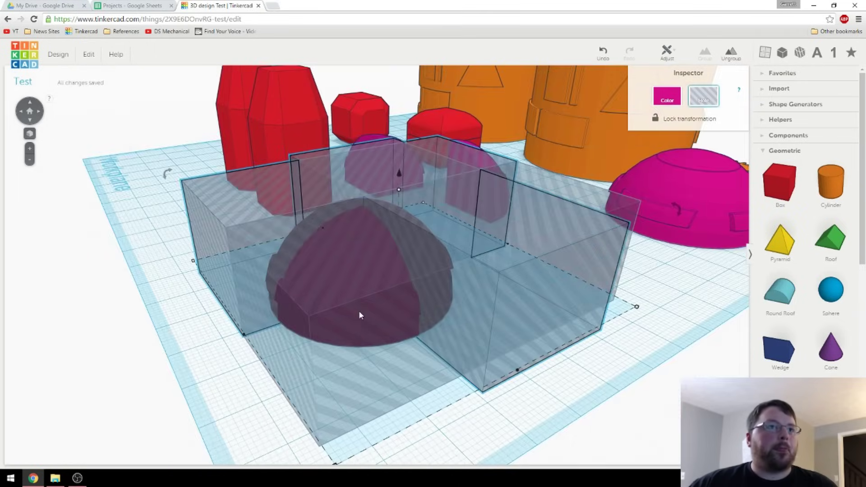
scroll(359, 310, "up", 2)
scroll(358, 311, "up", 3)
left_click(348, 288, "shift")
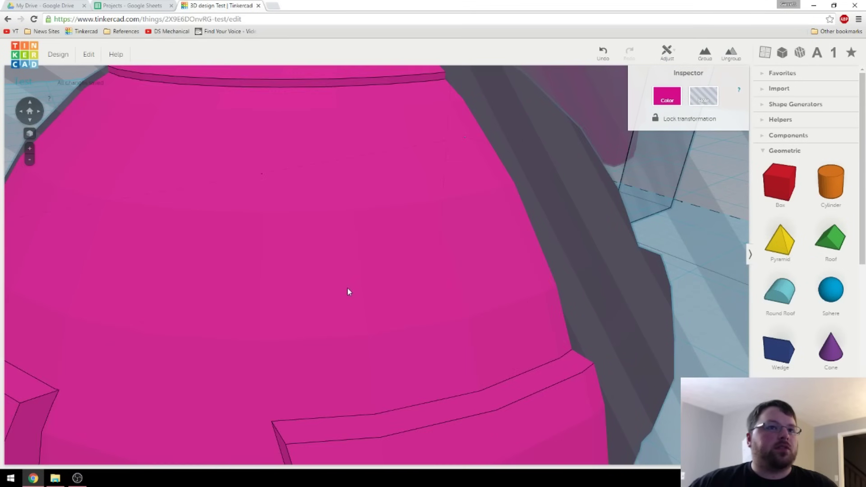
scroll(347, 288, "down", 5)
right_click_drag(468, 274, 512, 225)
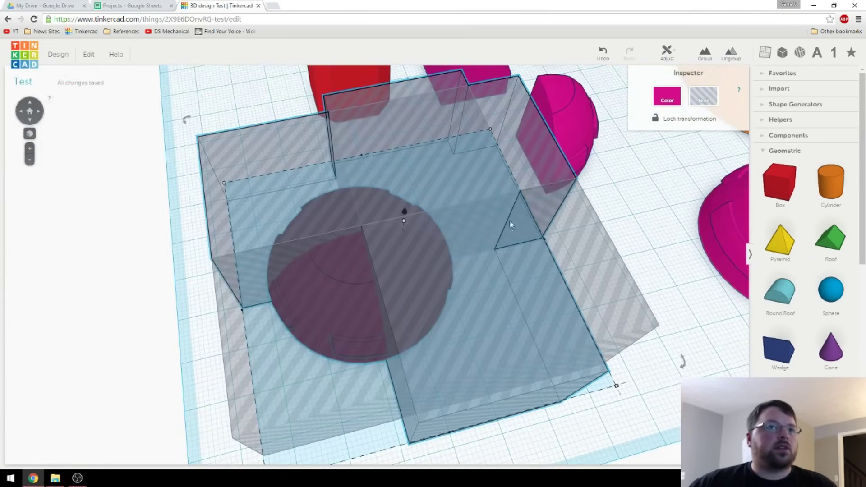
left_click(706, 53)
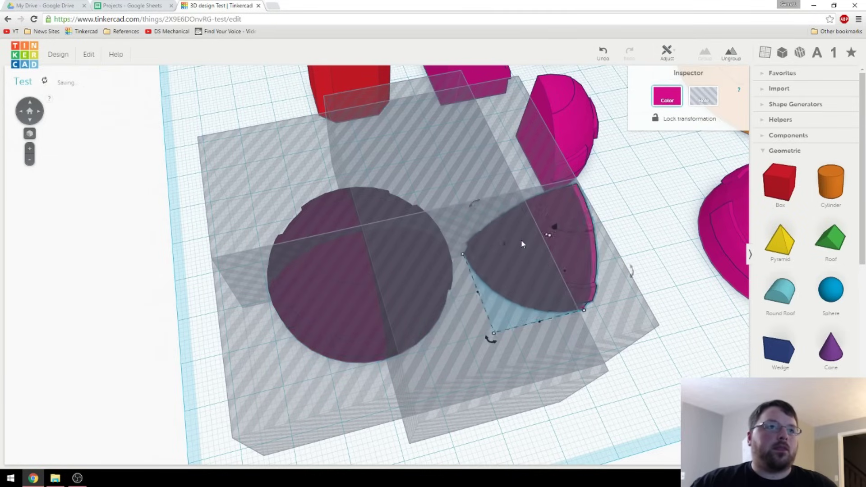
left_click(522, 243)
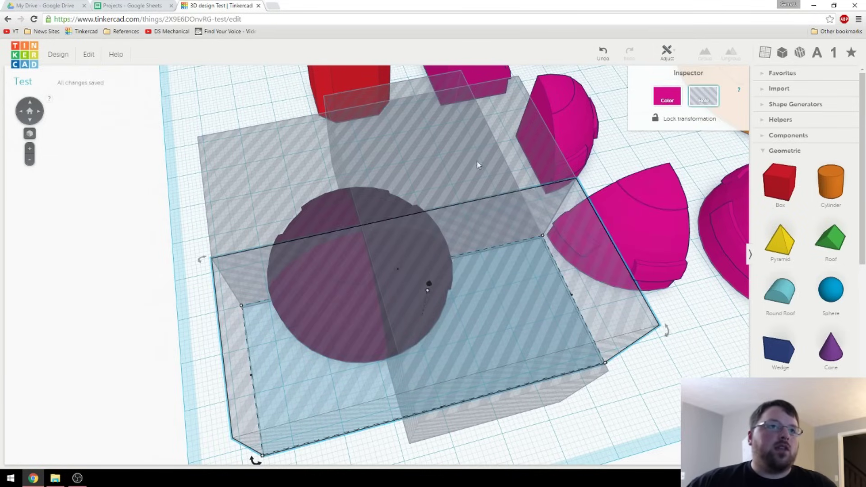
Delete the rear hole box and group the two remaining perpendicular boxes with the dome to cut out the last quarter.
left_click(525, 151, "shift")
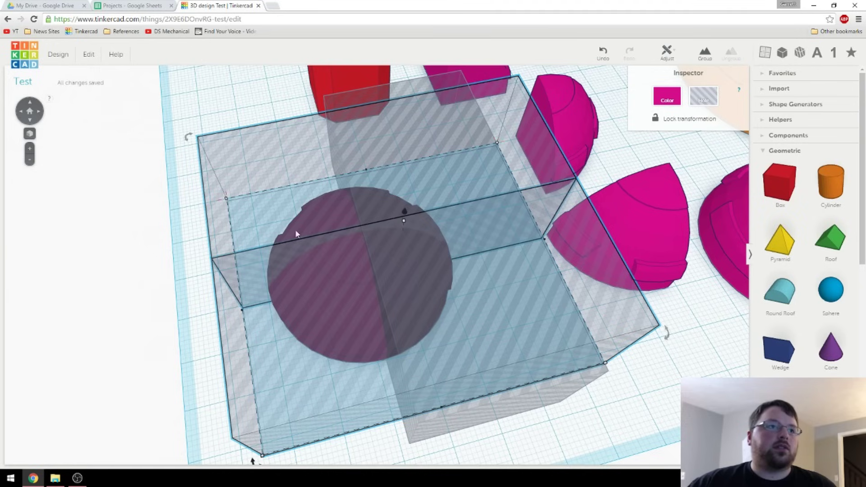
left_click(163, 218)
left_click(261, 192)
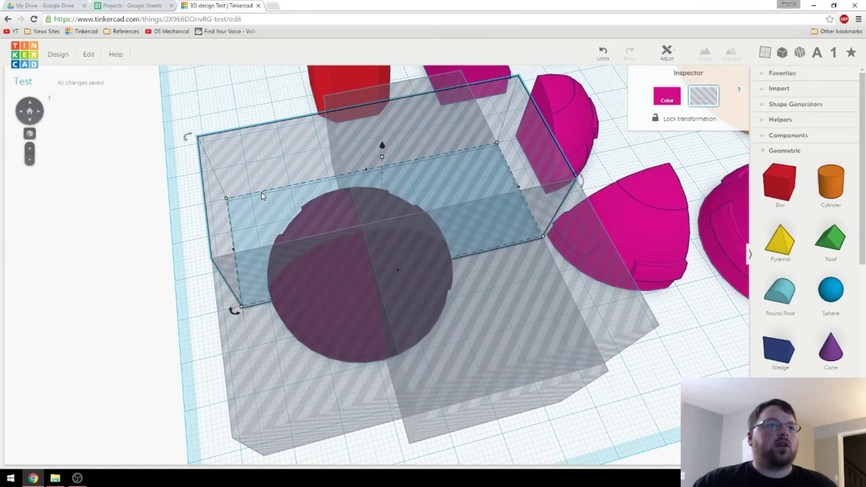
key("Delete")
left_click(378, 187)
left_click(309, 332, "shift")
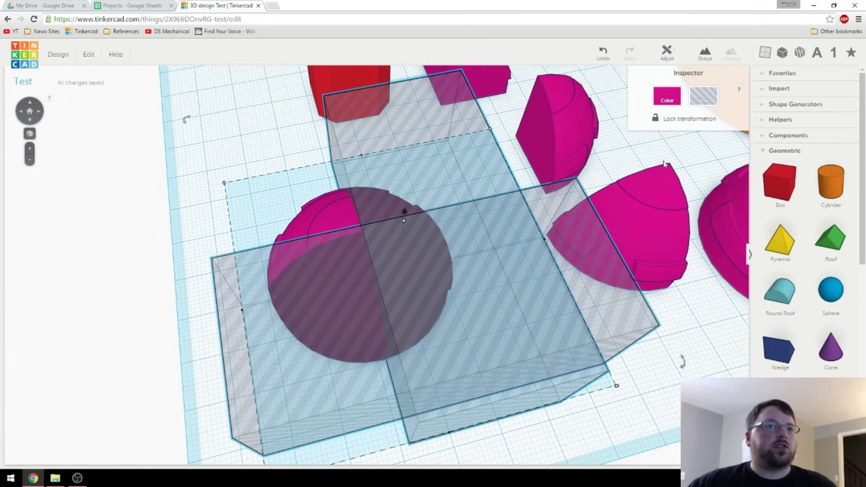
left_click(705, 53)
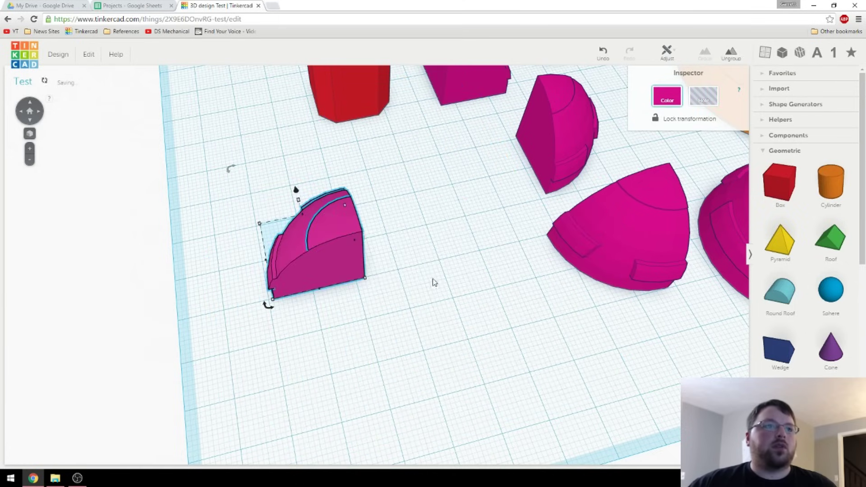
Move the last dome quarter next to the other three so the pieces form a split dome.
left_click_drag(327, 225, 456, 138)
scroll(534, 236, "down", 5)
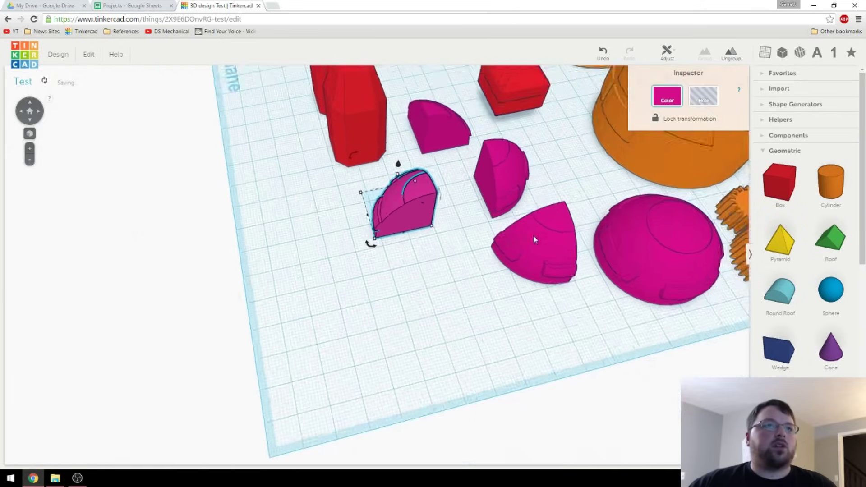
right_click_drag(423, 282, 427, 310)
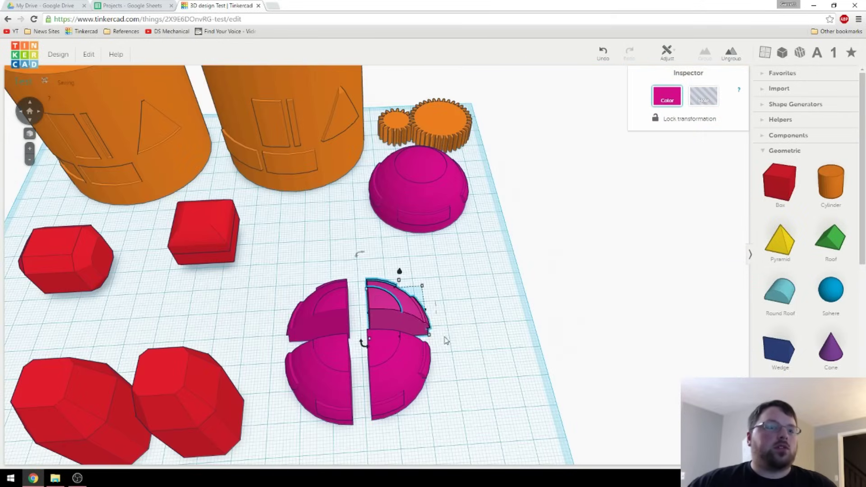
left_click(447, 340)
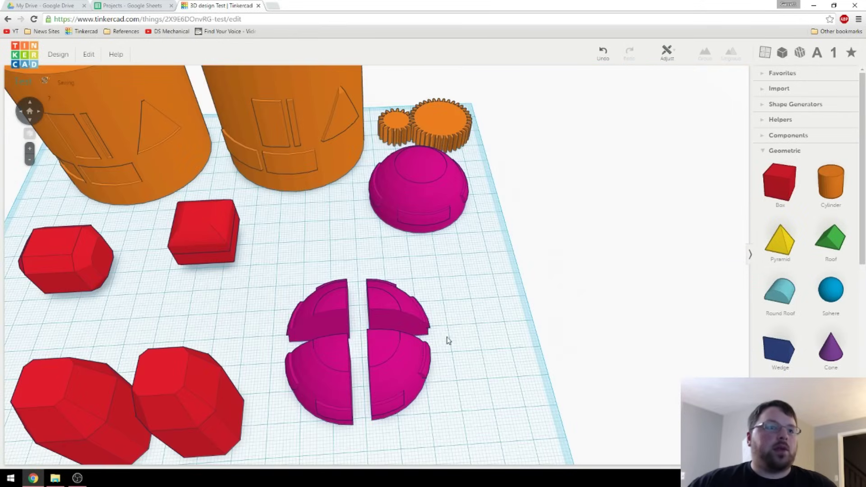
middle_click_drag(449, 340, 530, 295)
scroll(529, 294, "down", 2)
right_click_drag(528, 294, 522, 373)
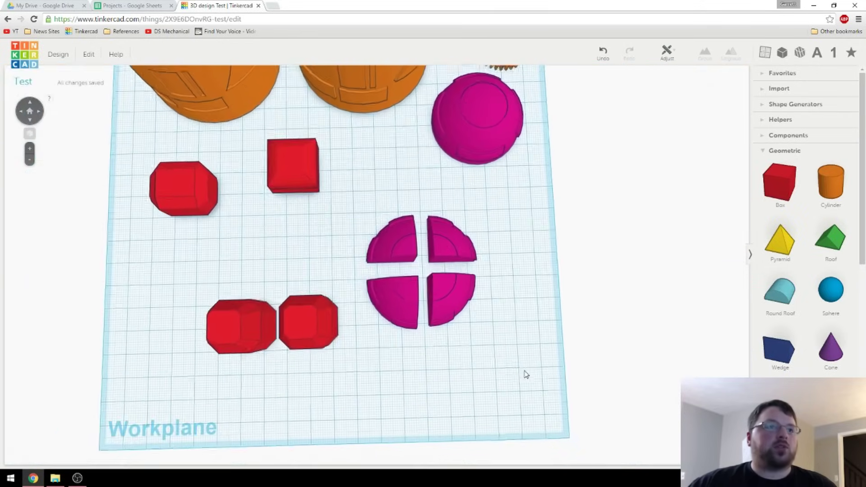
Nudge three of the dome quarters inward to narrow and even out the gaps between the pieces.
left_click(397, 307)
left_click_drag(398, 307, 402, 301)
left_click_drag(393, 241, 398, 247)
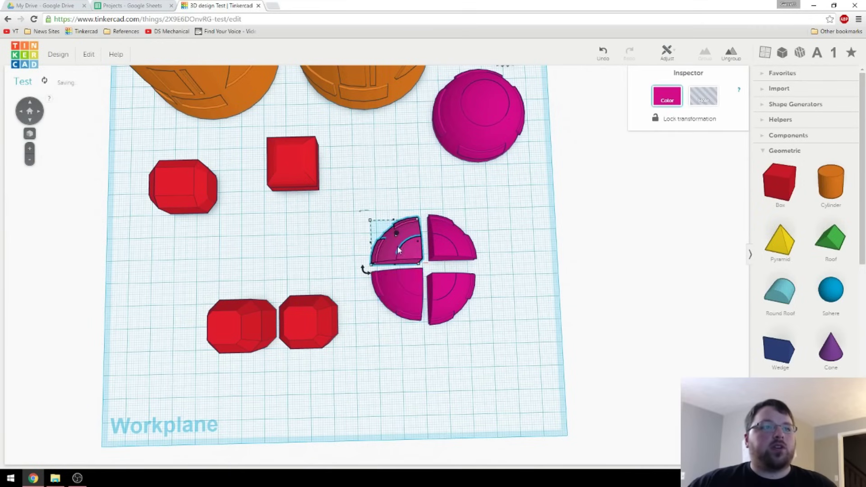
left_click_drag(448, 294, 449, 289)
left_click(532, 294)
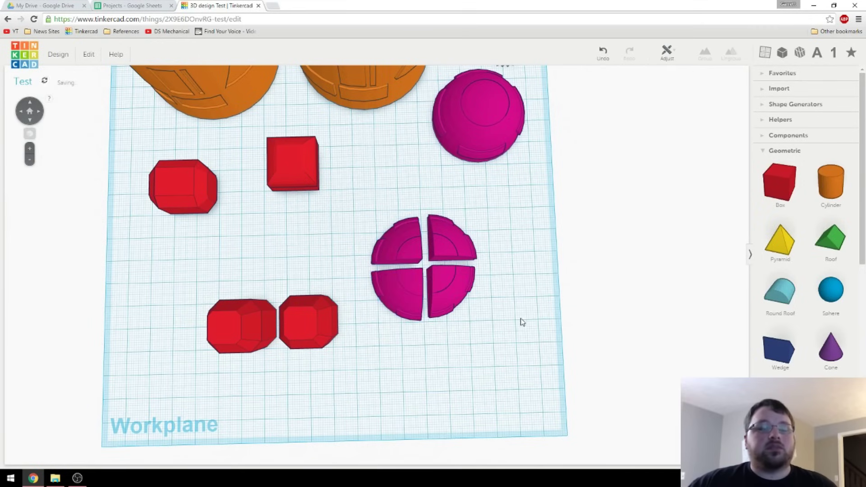
Examine the rectangular panels and triangles on the orange cylinders up close and the split dome from above.
middle_click_drag(520, 323, 453, 251)
scroll(475, 360, "down", 2)
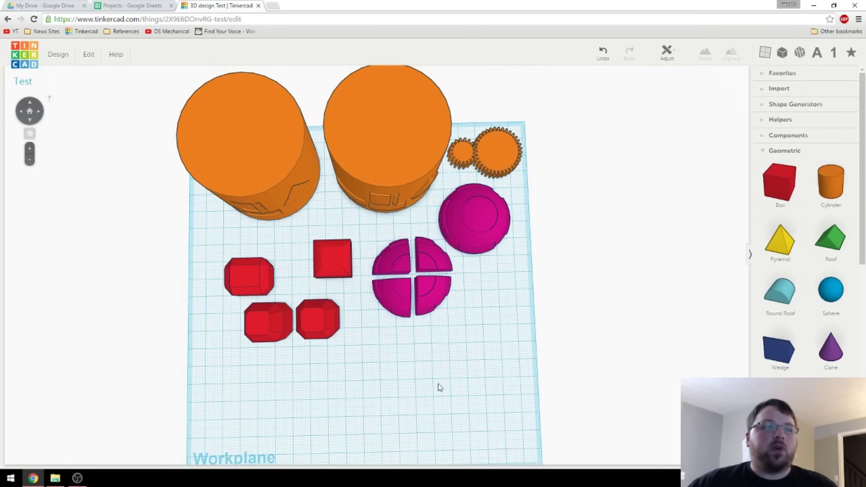
right_click_drag(430, 406, 424, 264)
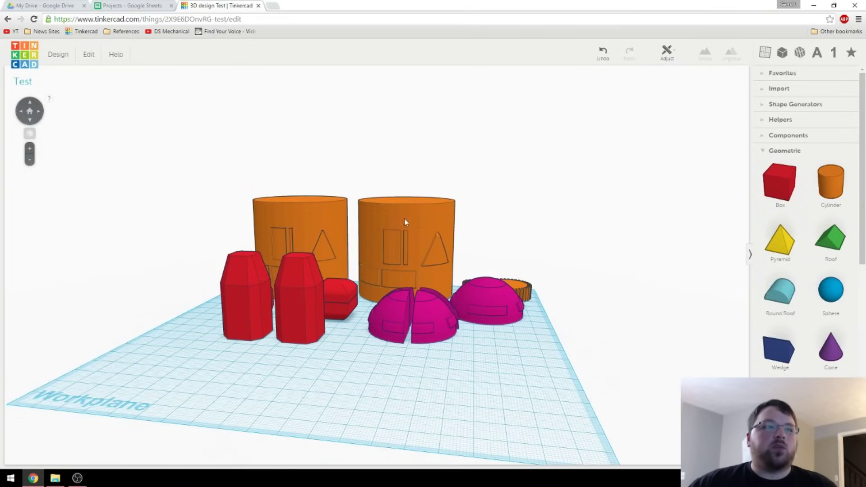
scroll(420, 236, "up", 6)
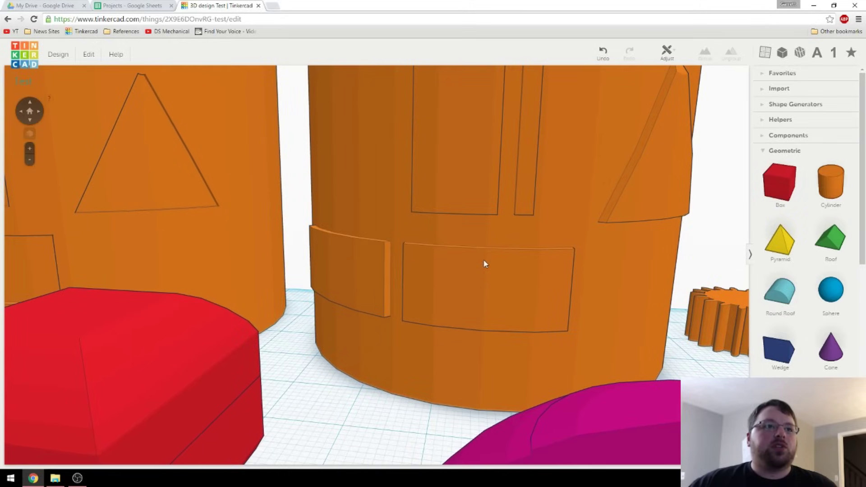
scroll(531, 276, "down", 3)
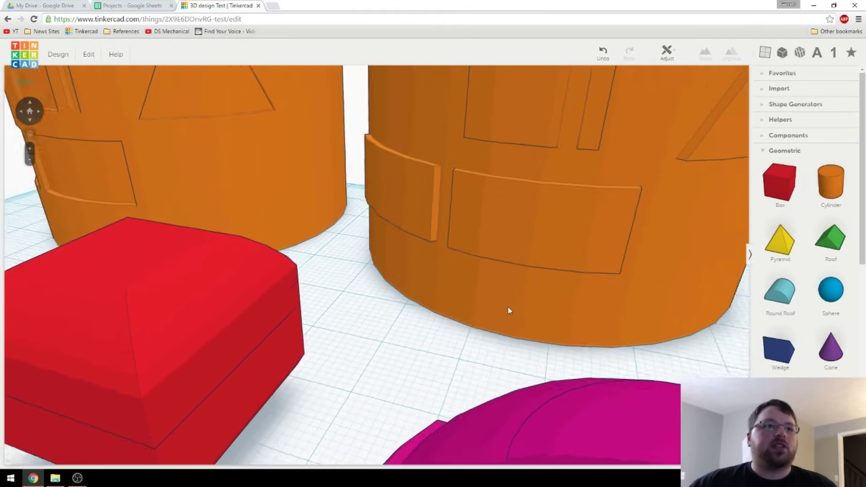
scroll(509, 312, "up", 3)
scroll(556, 268, "down", 3)
scroll(531, 255, "up", 3)
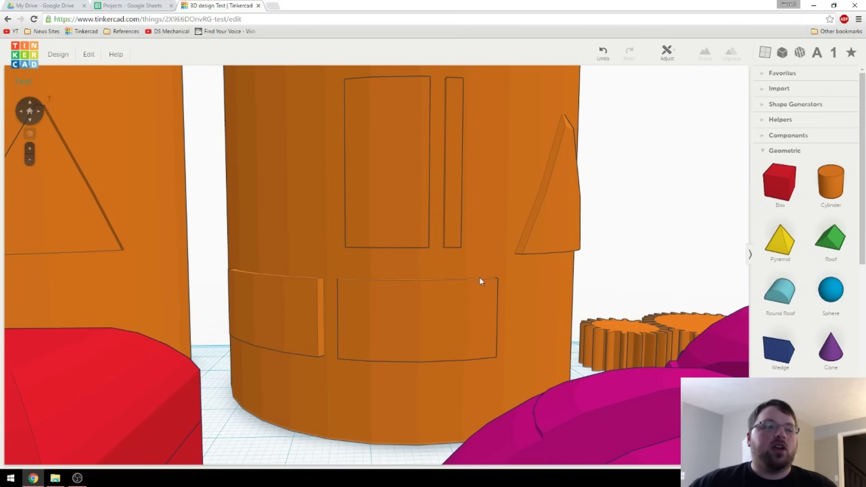
right_click_drag(543, 286, 626, 300)
scroll(312, 296, "down", 3)
scroll(315, 296, "up", 3)
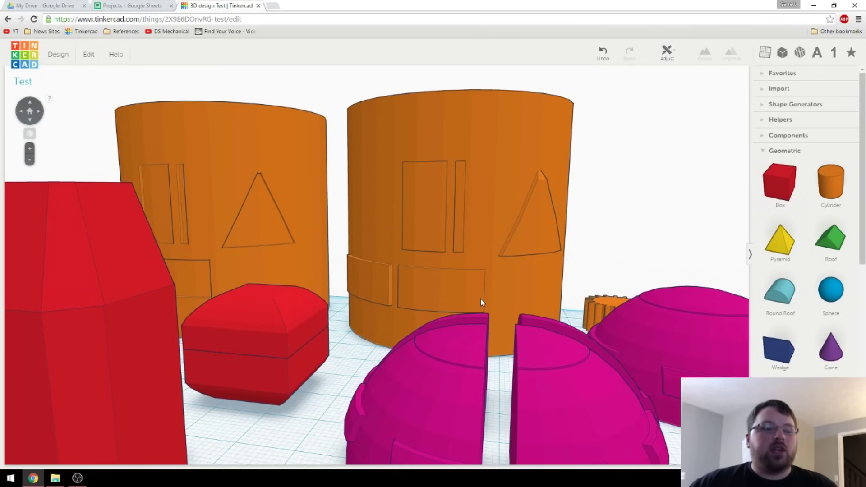
scroll(481, 299, "down", 10)
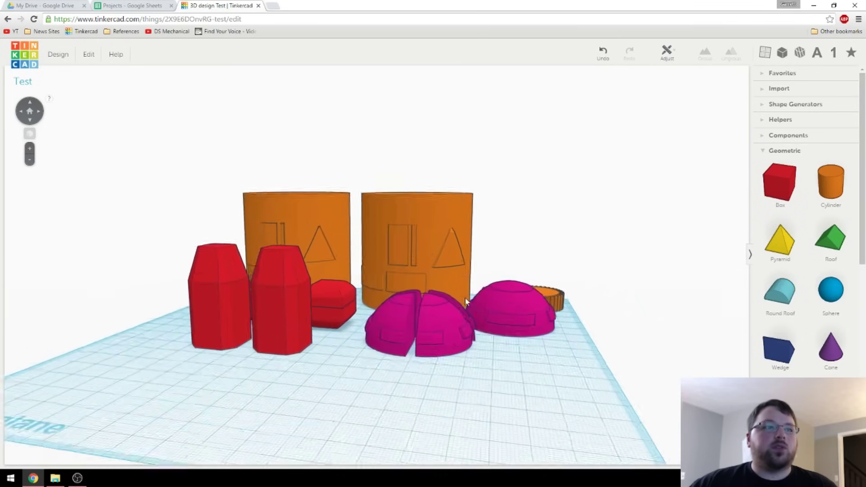
scroll(466, 302, "up", 3)
right_click_drag(477, 253, 511, 403)
middle_click_drag(419, 354, 426, 355)
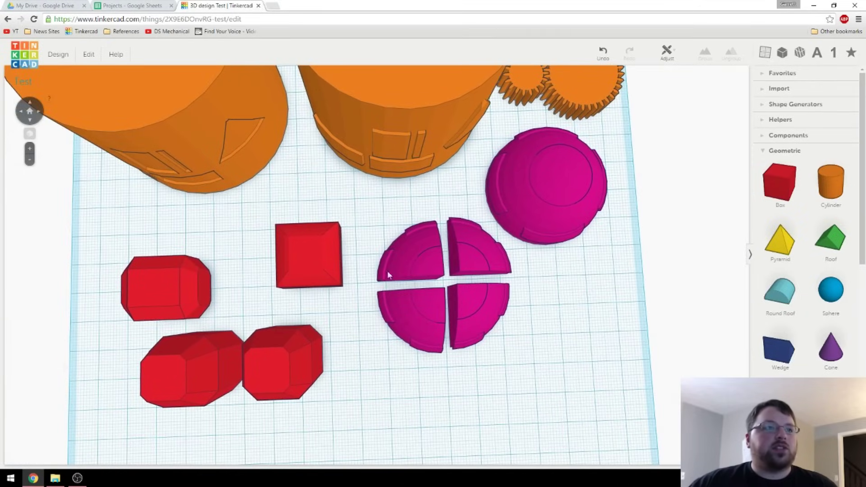
right_click_drag(393, 293, 395, 346)
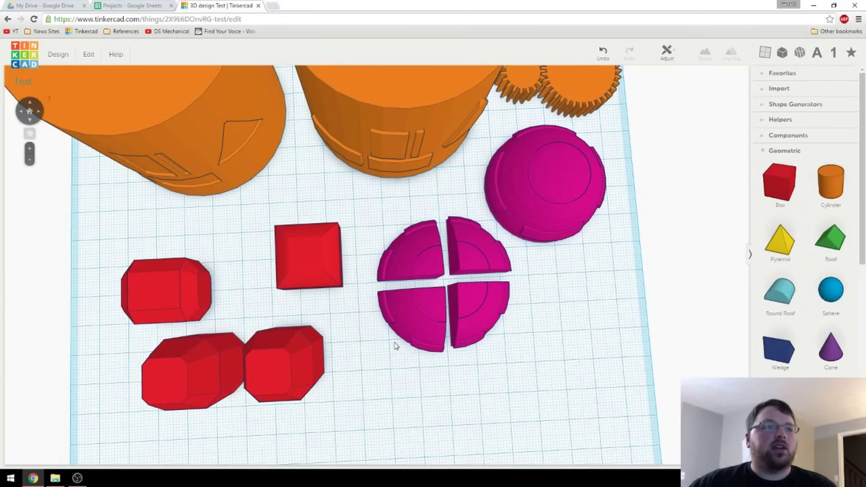
right_click_drag(464, 200, 442, 404)
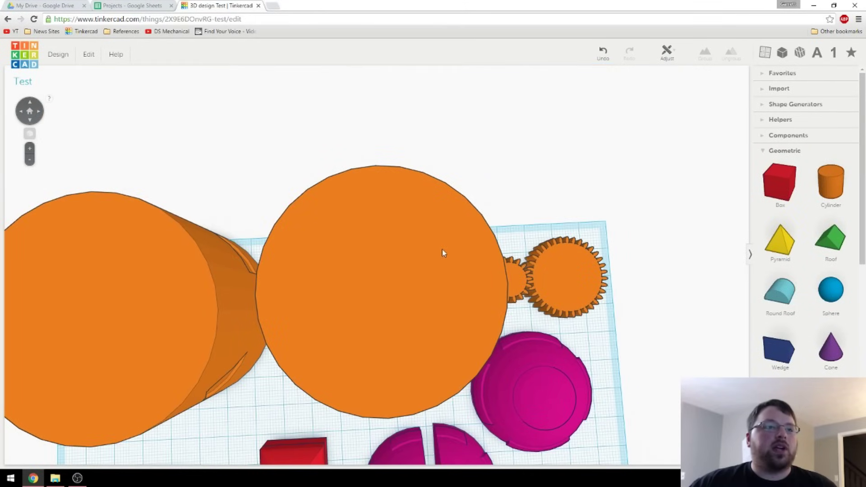
Inspect the orange cylinder's panel details from inside and around its sides, and review the whole arrangement of split shapes.
right_click_drag(443, 253, 438, 222)
scroll(439, 222, "down", 8)
scroll(433, 258, "up", 5)
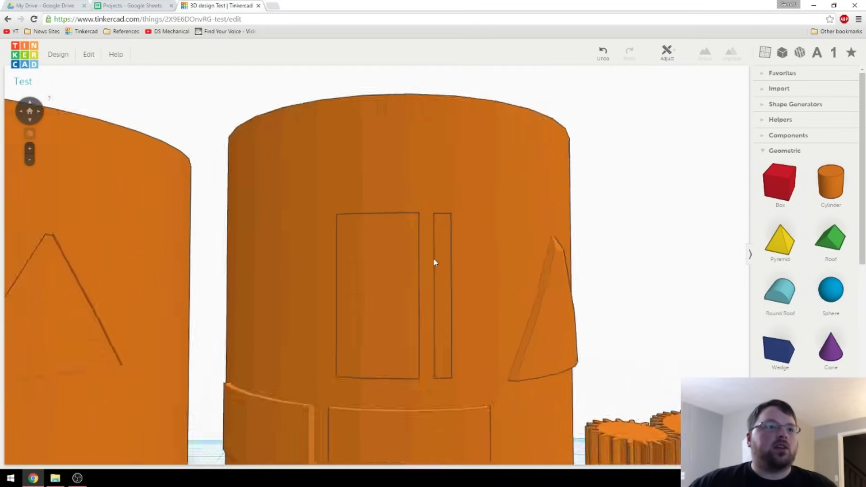
scroll(433, 258, "up", 5)
right_click_drag(434, 258, 420, 194)
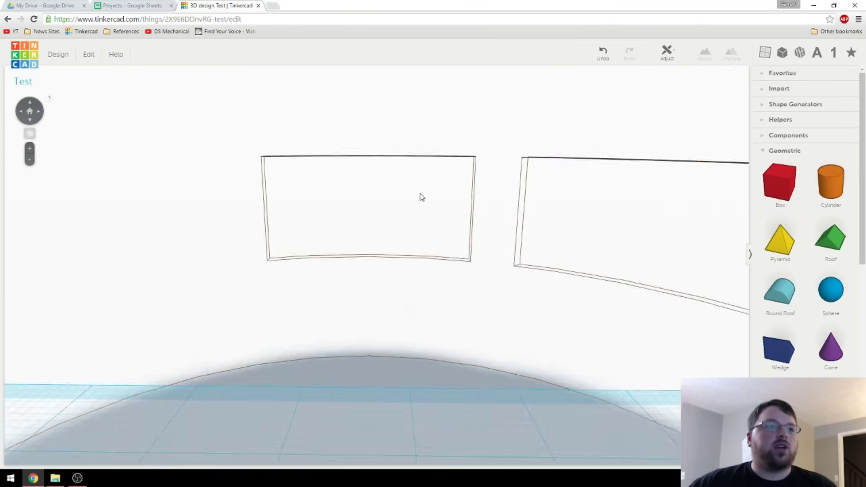
scroll(420, 192, "down", 6)
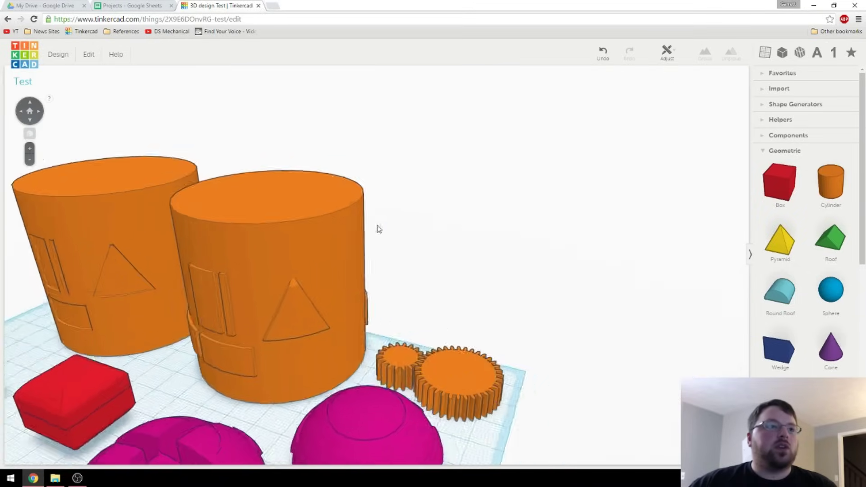
scroll(311, 219, "down", 4)
scroll(462, 259, "up", 6)
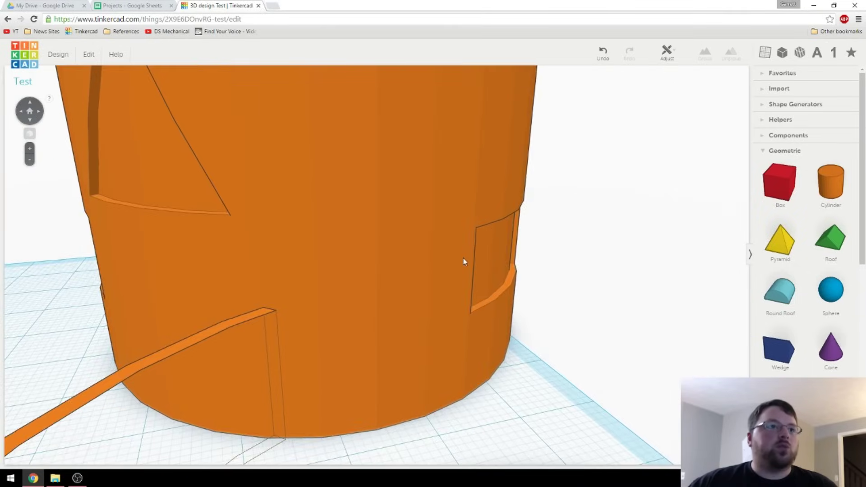
scroll(463, 258, "down", 8)
right_click_drag(388, 288, 518, 277)
scroll(518, 325, "up", 10)
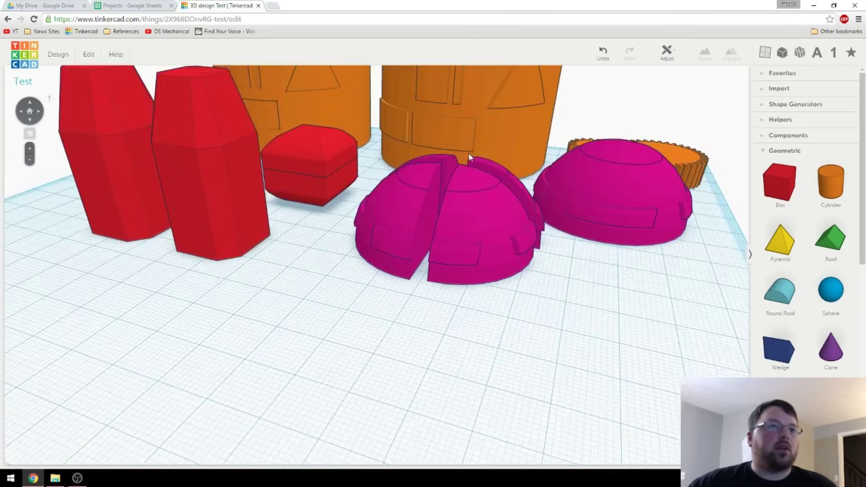
right_click_drag(469, 157, 477, 232)
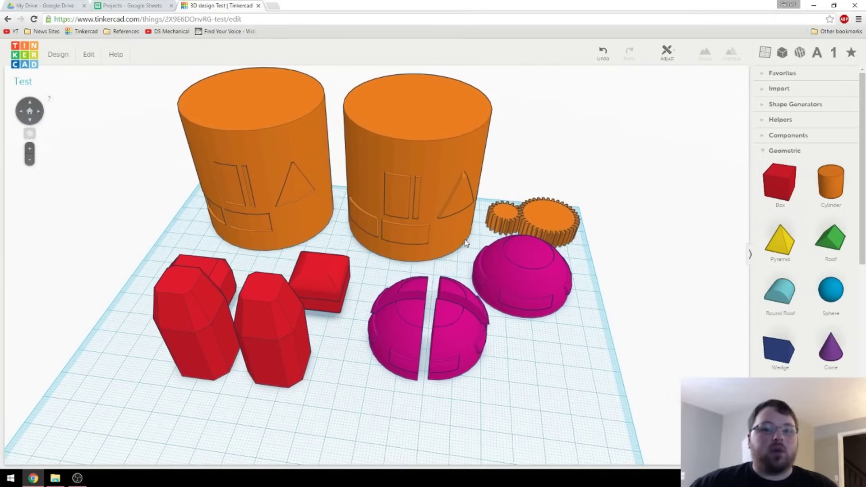
right_click_drag(529, 365, 538, 351)
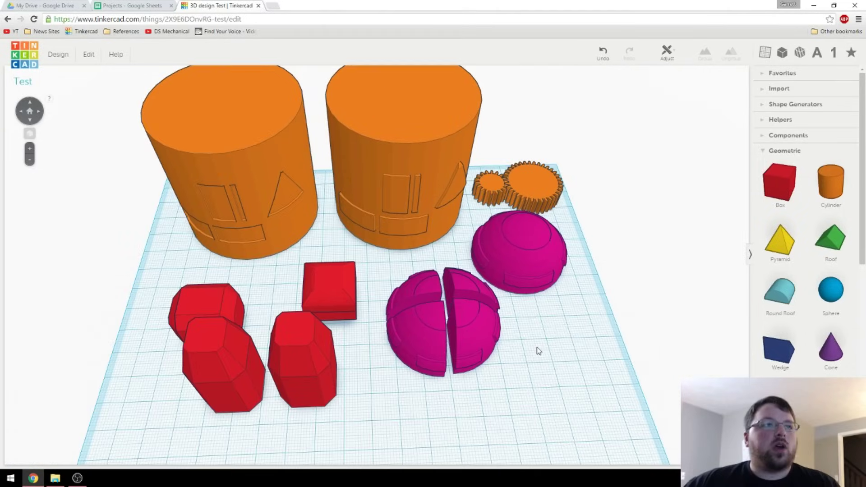